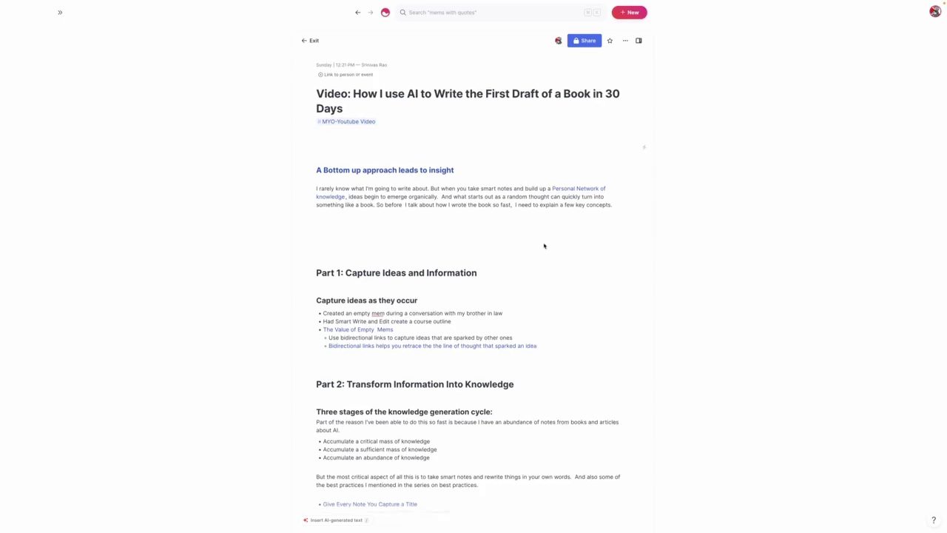
Read the video outline down to Part 3 and open its linked note The Artificially Intelligent Creative: How Anyone Can Create Anything
scroll(543, 245, "down", 2)
scroll(529, 223, "down", 1)
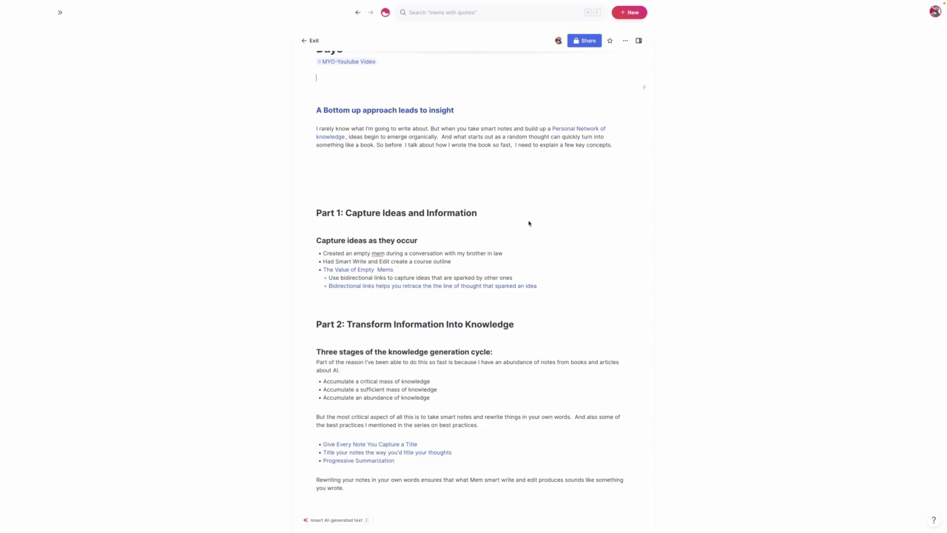
scroll(532, 224, "down", 2)
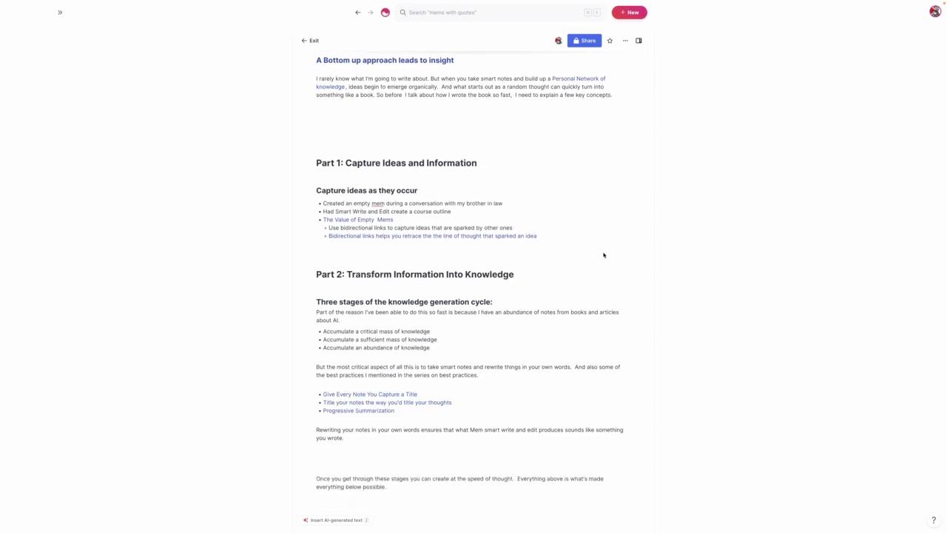
scroll(604, 255, "down", 2)
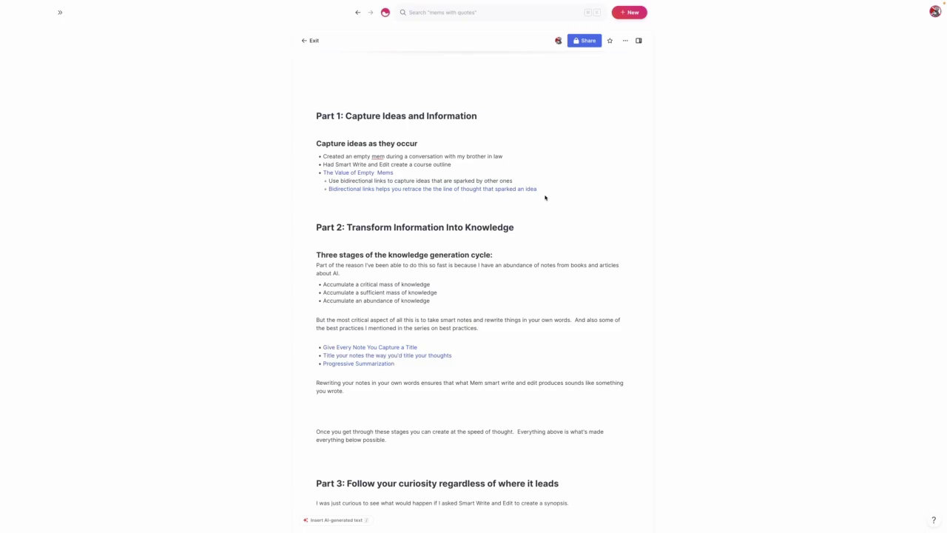
scroll(531, 218, "down", 5)
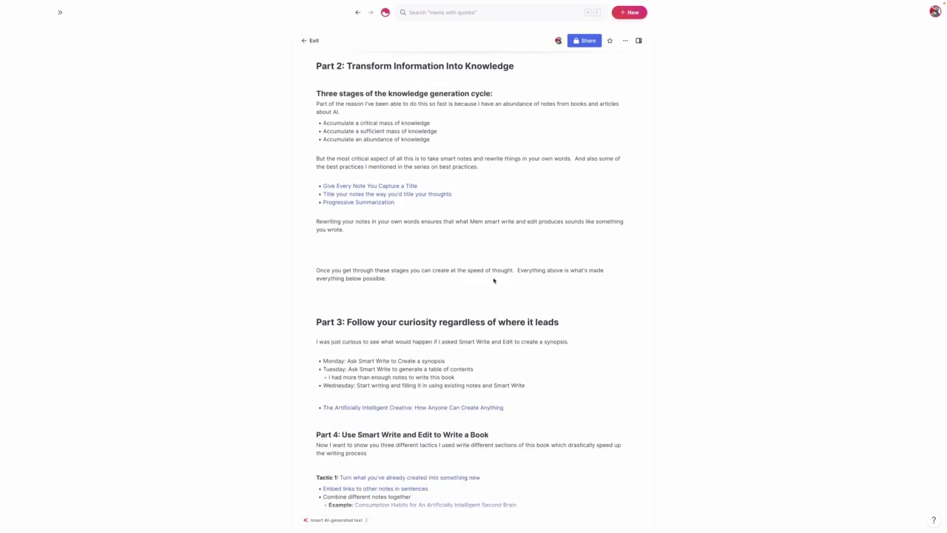
scroll(477, 281, "down", 1)
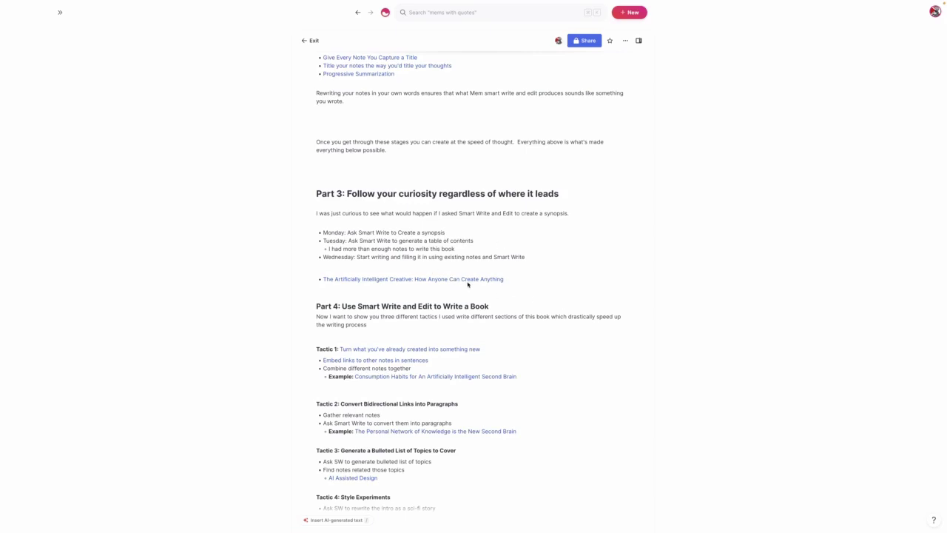
left_click(468, 279)
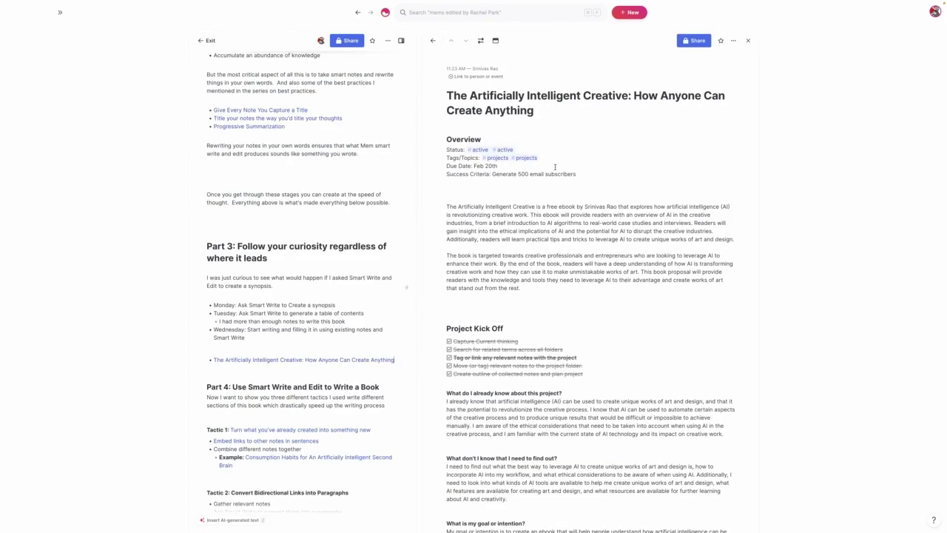
Examine the ebook project note's overview, synopsis and Project Kick Off answers
scroll(555, 167, "down", 3)
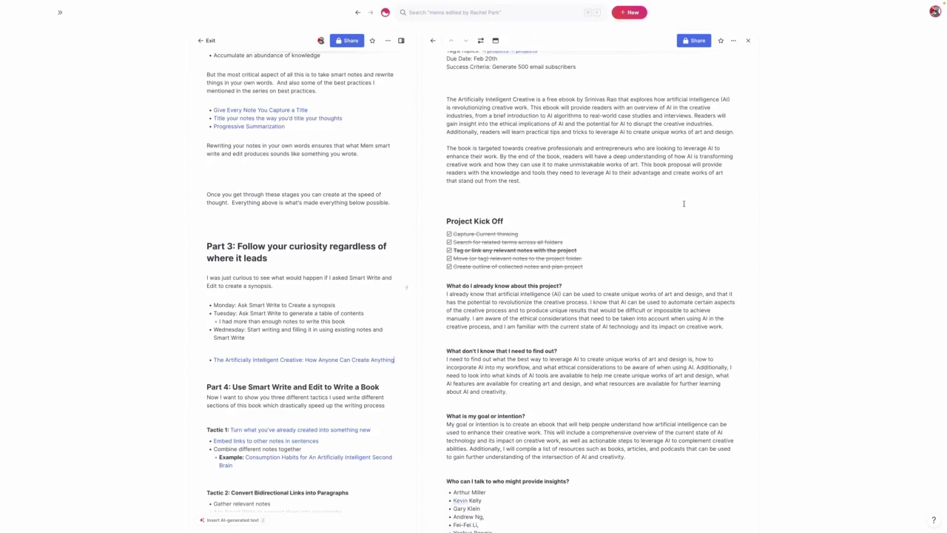
scroll(623, 210, "down", 1)
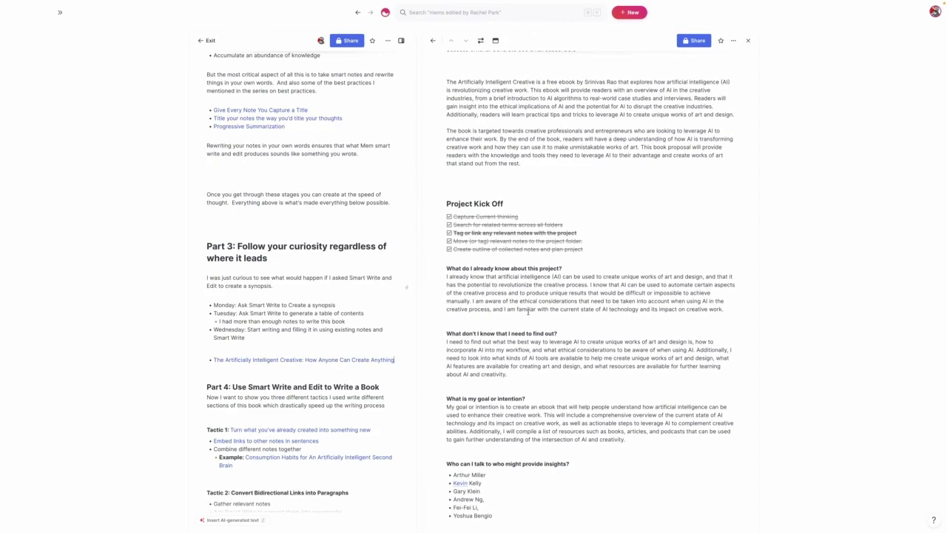
scroll(592, 297, "down", 2)
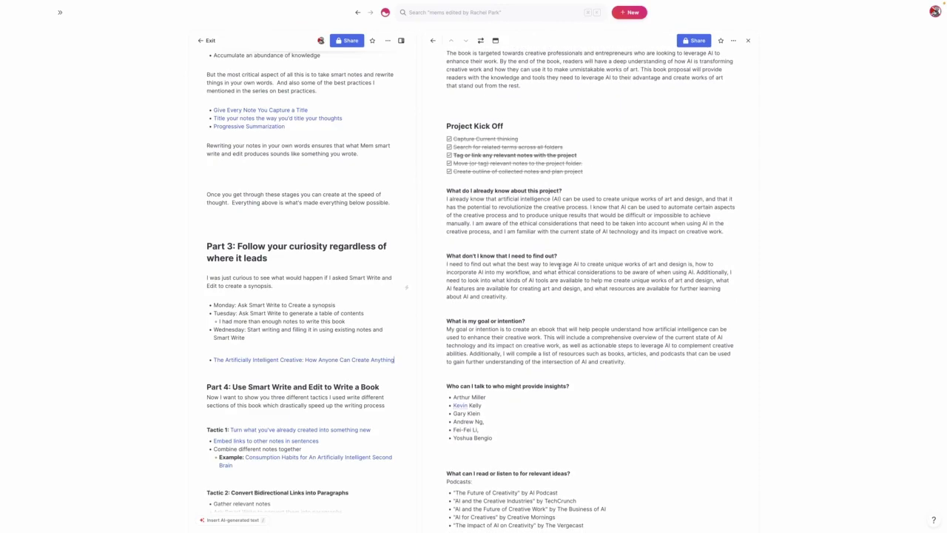
scroll(607, 303, "down", 1)
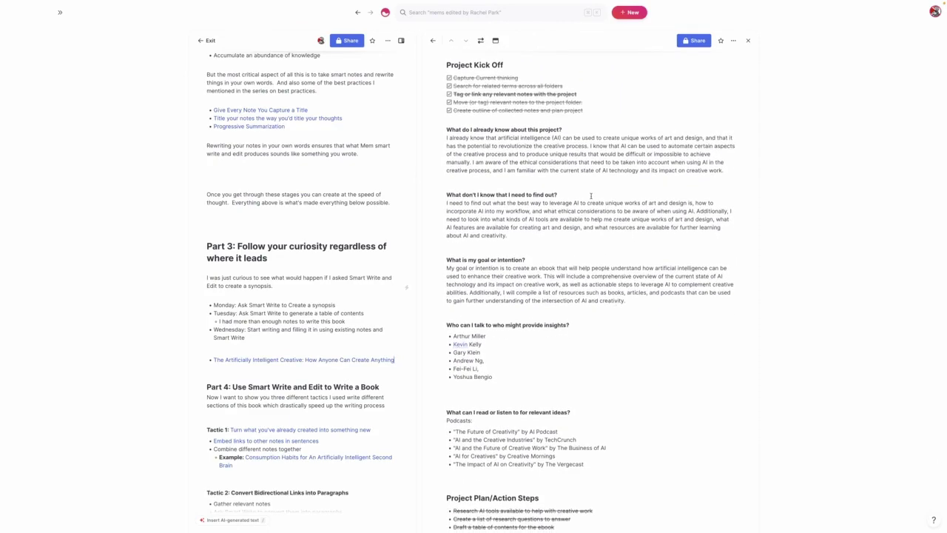
scroll(655, 192, "up", 3)
scroll(571, 258, "up", 2)
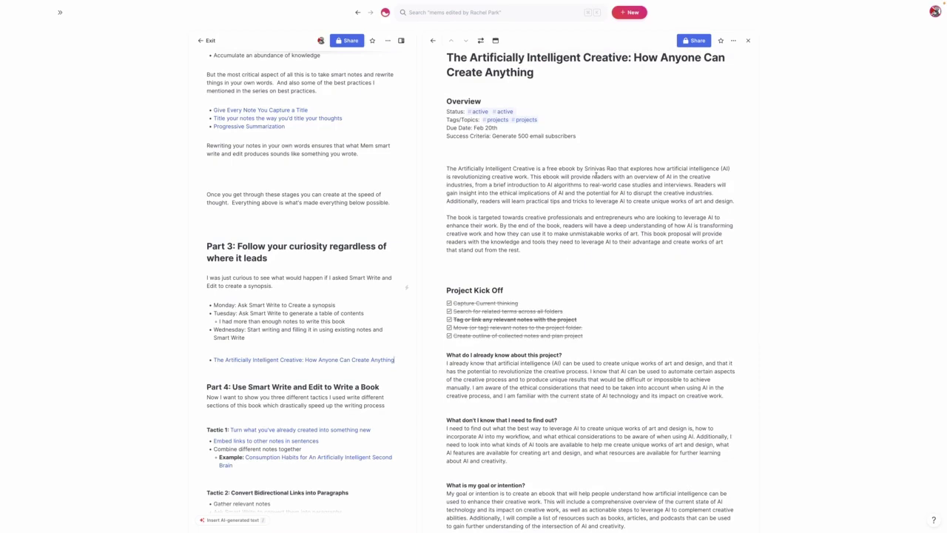
scroll(597, 176, "down", 2)
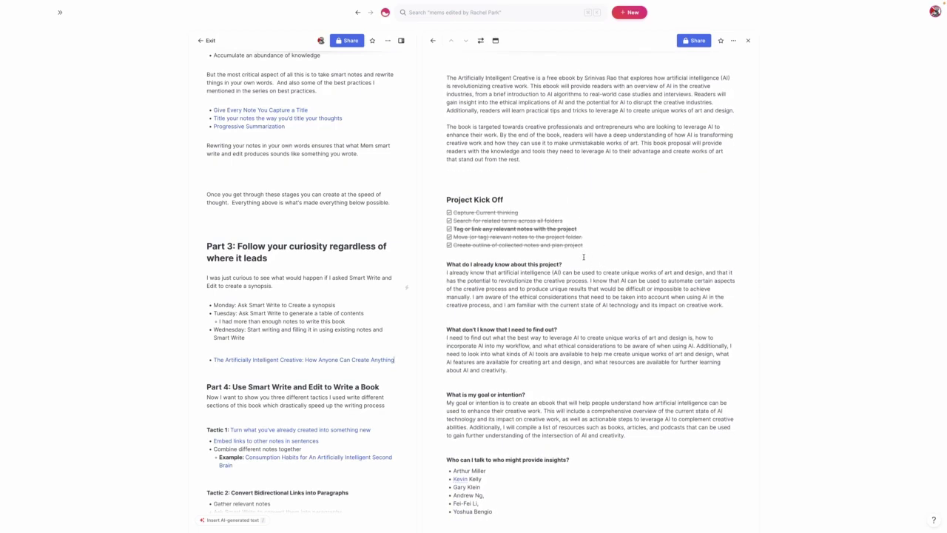
Examine the rest of the project note, including the Project Plan/Action Steps, Resources, Books and Articles sections
scroll(583, 257, "down", 2)
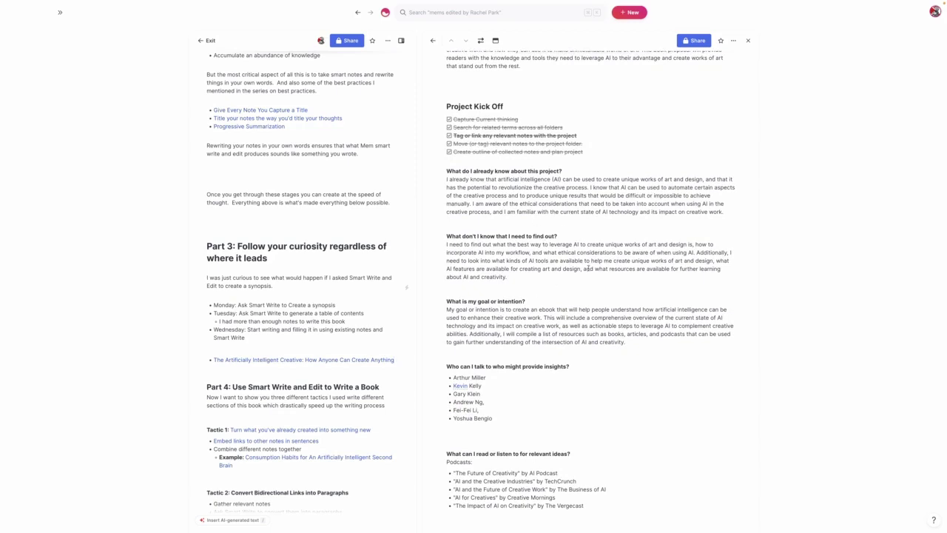
scroll(562, 244, "down", 1)
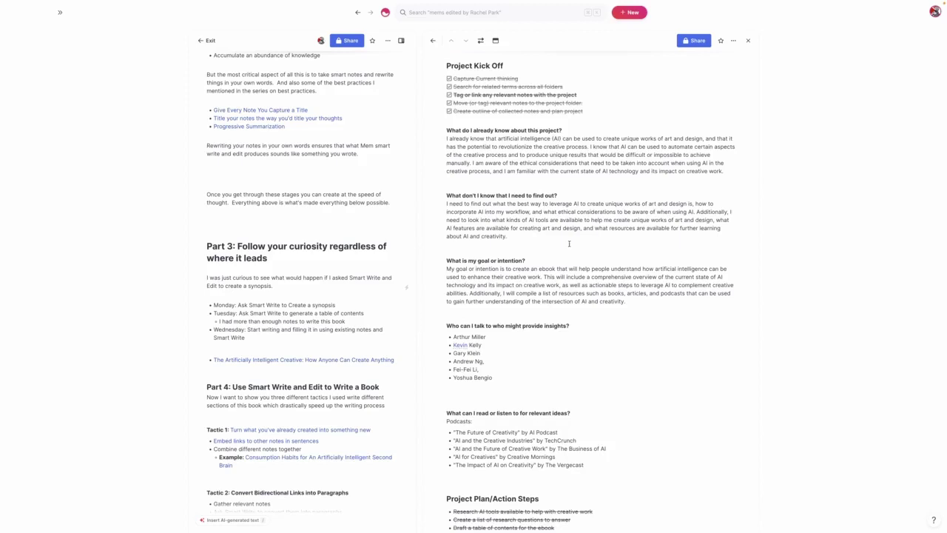
scroll(570, 243, "down", 2)
scroll(565, 192, "down", 3)
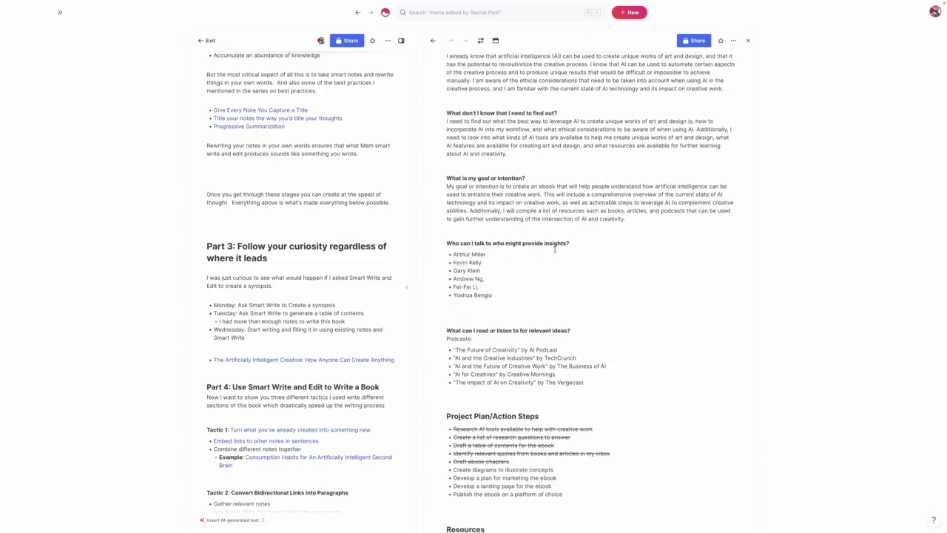
scroll(525, 198, "down", 3)
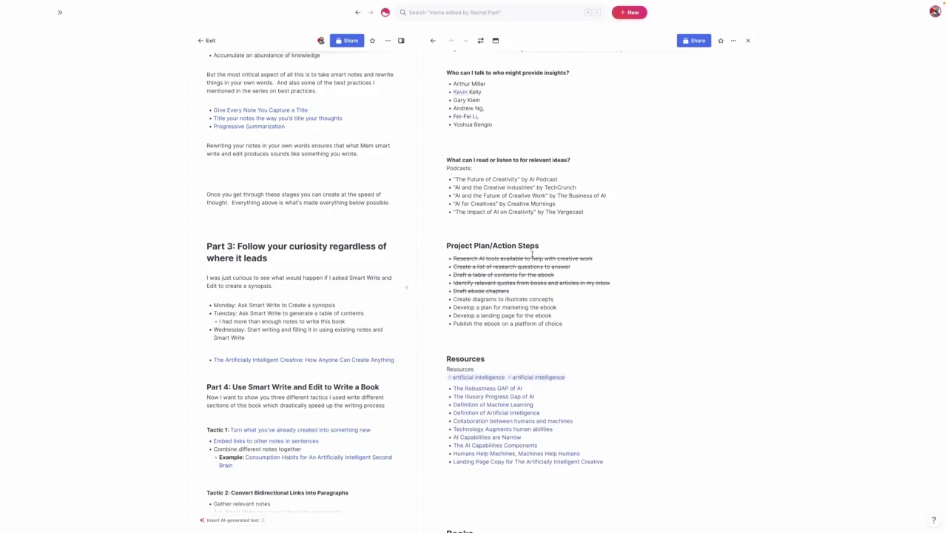
scroll(508, 361, "down", 2)
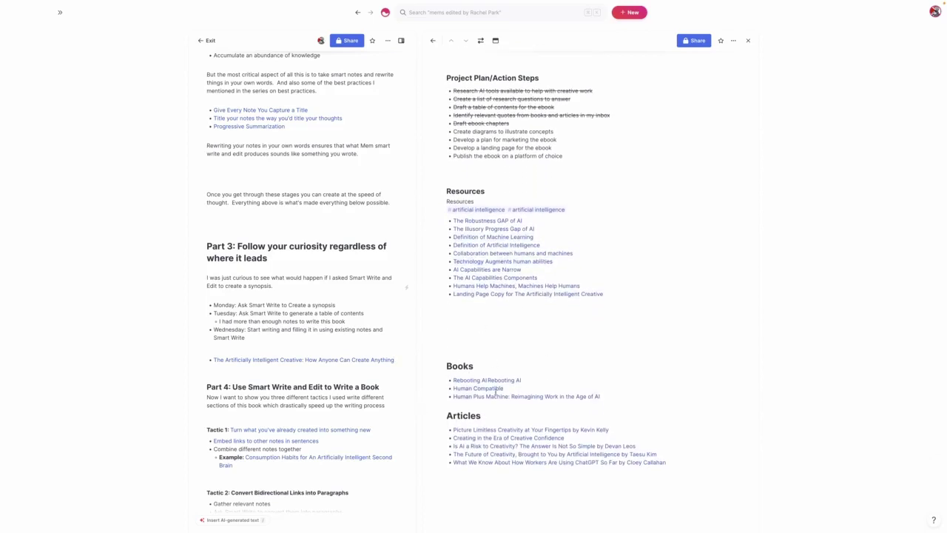
scroll(544, 334, "up", 1)
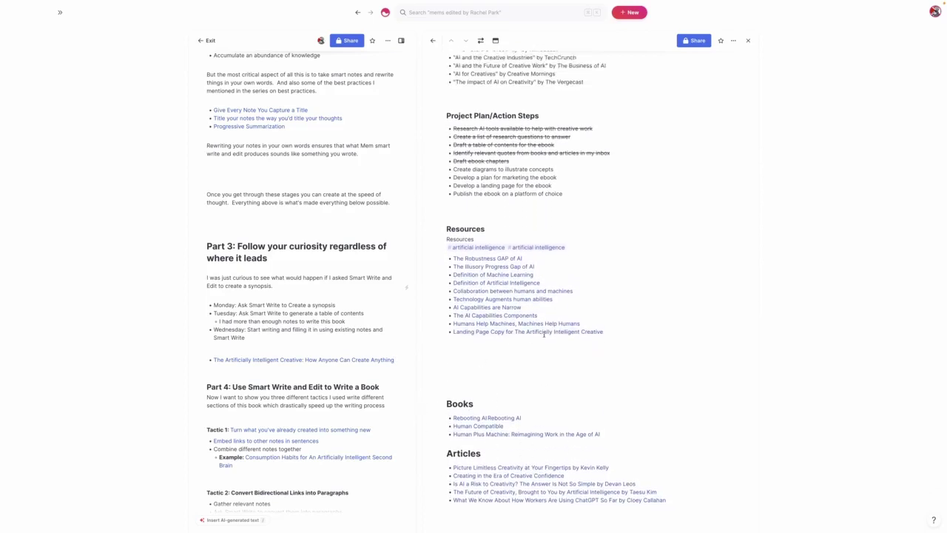
scroll(544, 334, "up", 2)
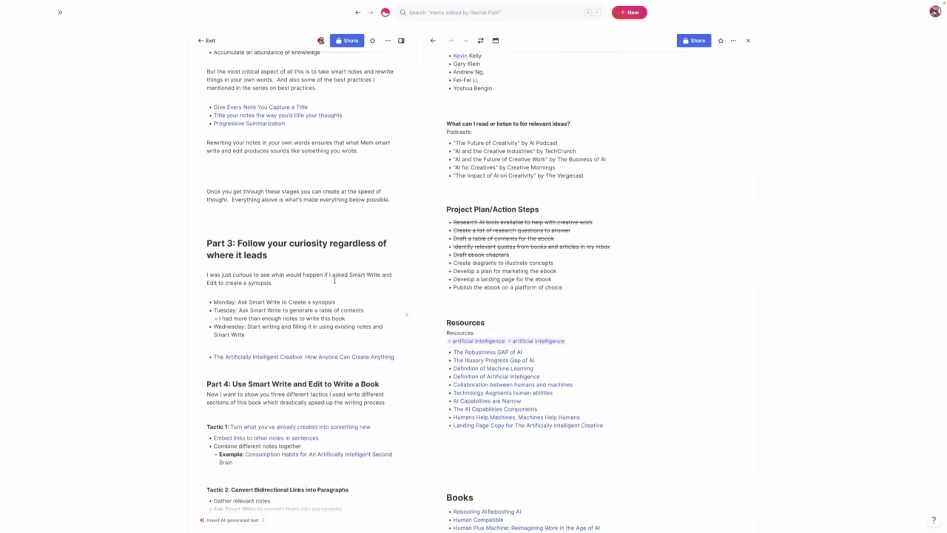
Add a bullet linking to the note Table of Contents: The Artificially Intelligent Creative below the project link in Part 3
scroll(326, 282, "down", 1)
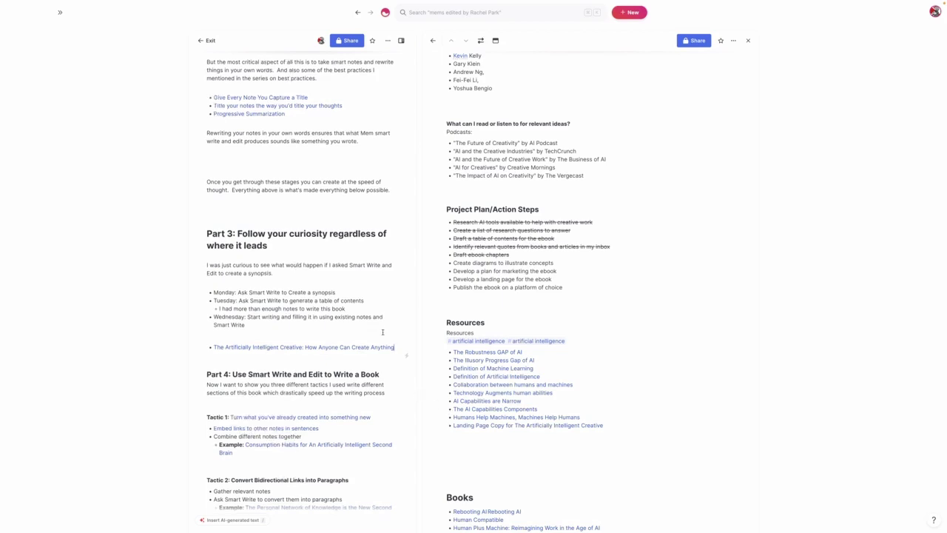
scroll(329, 326, "down", 2)
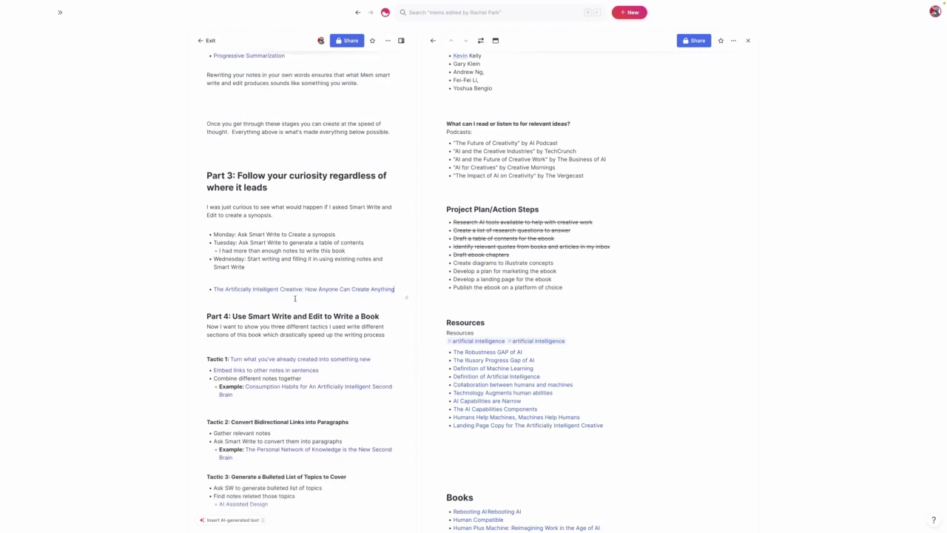
left_click(295, 299)
key("Return")
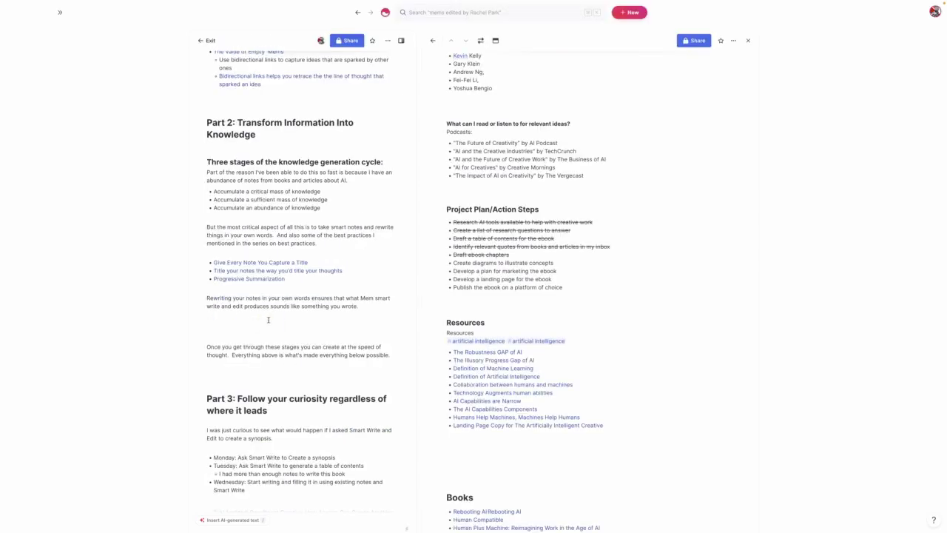
scroll(298, 360, "down", 5)
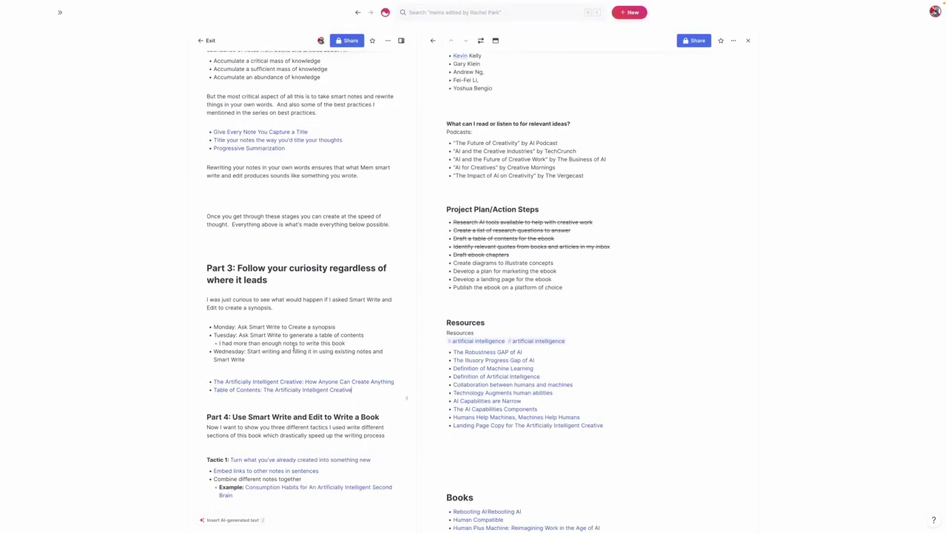
Open the Table of Contents: The Artificially Intelligent Creative note beside the outline and review it against Part 3
left_click(307, 352)
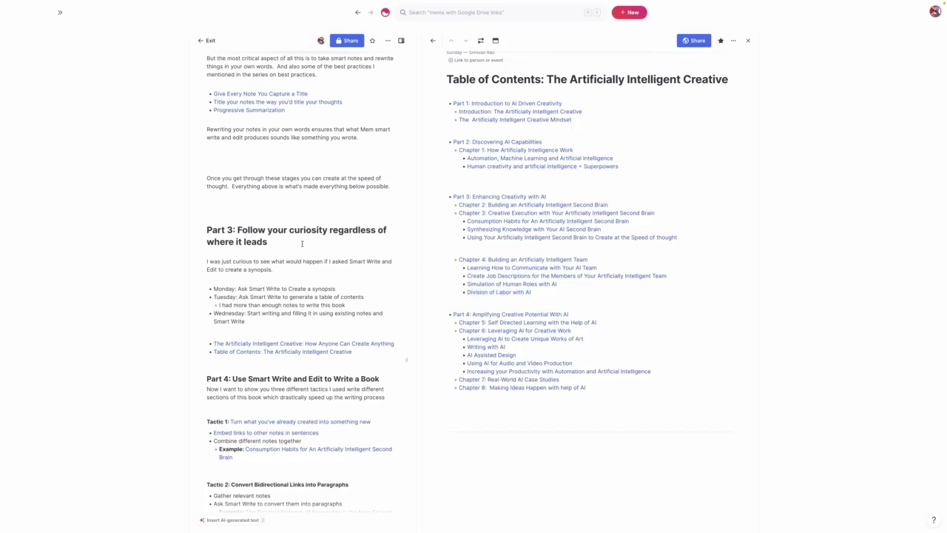
scroll(300, 244, "down", 1)
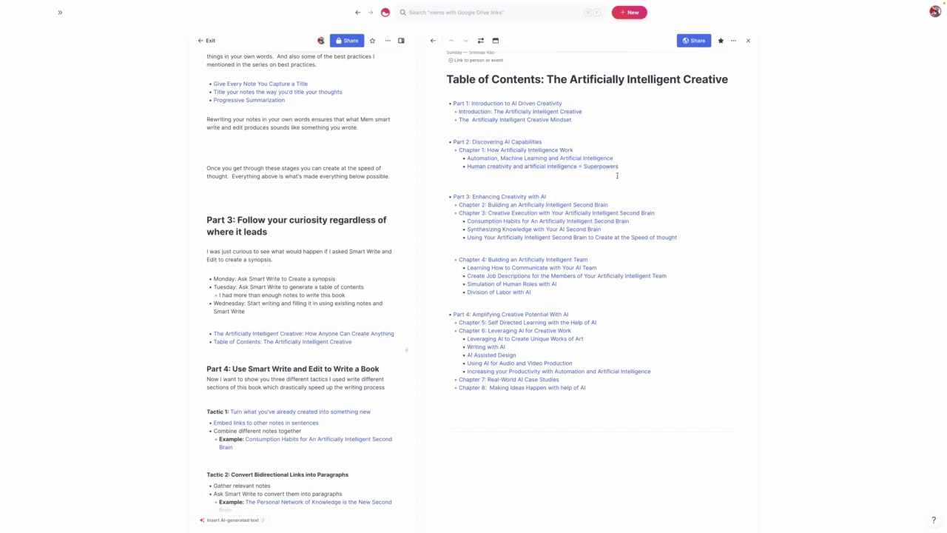
scroll(310, 260, "down", 1)
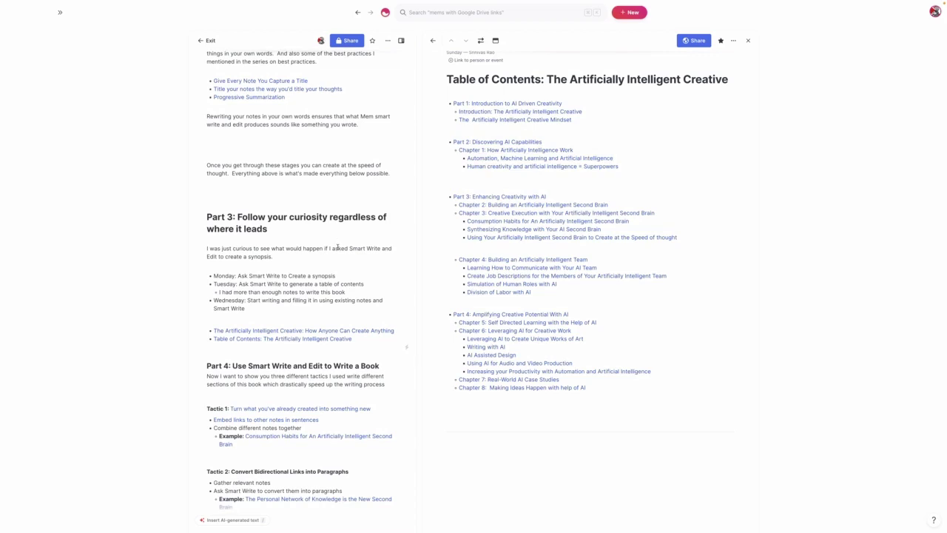
scroll(338, 242, "down", 1)
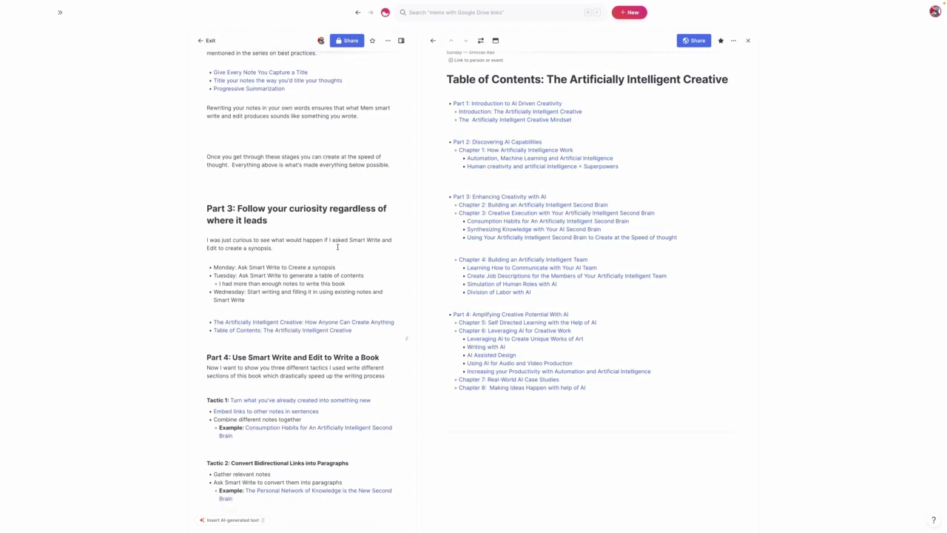
scroll(337, 247, "down", 2)
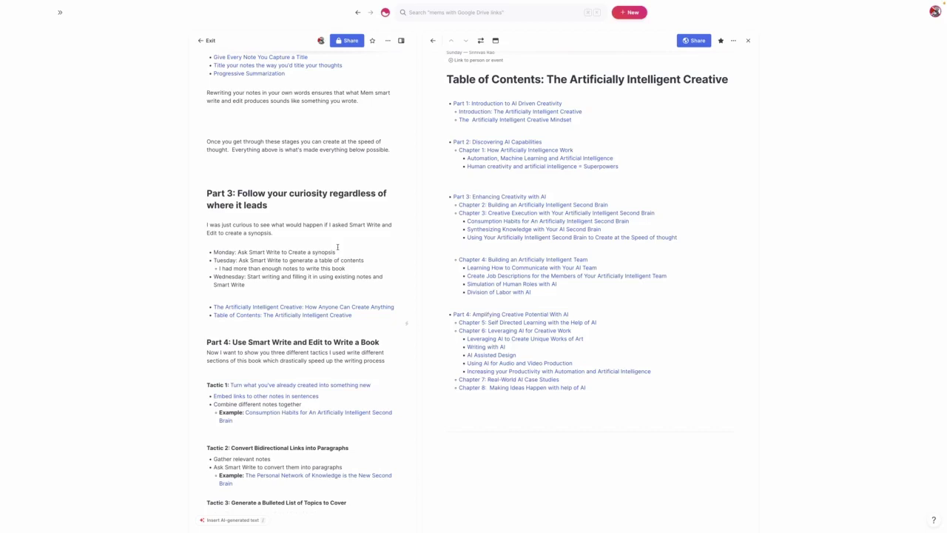
View the Tactic 1 example note Consumption Habits for An Artificially Intelligent Second Brain, and close the side note
scroll(338, 291, "down", 5)
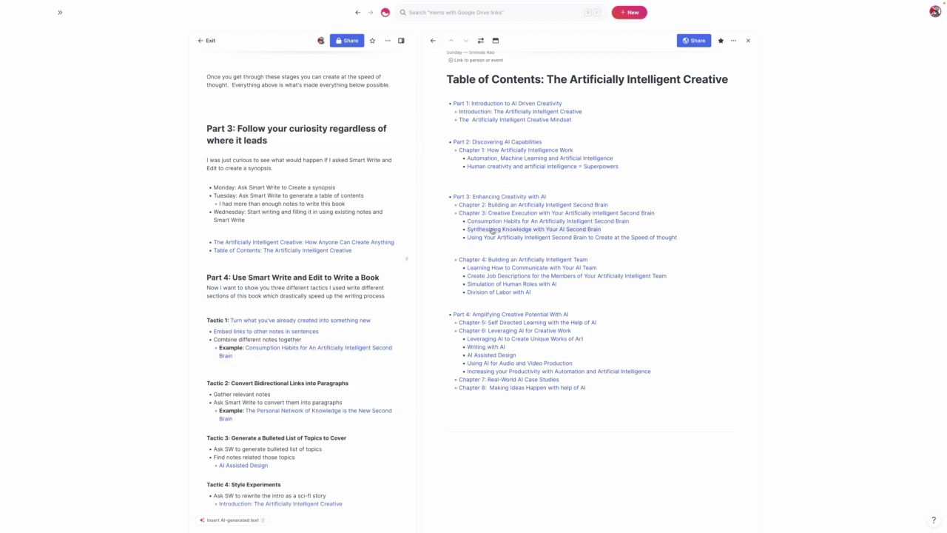
left_click(331, 349)
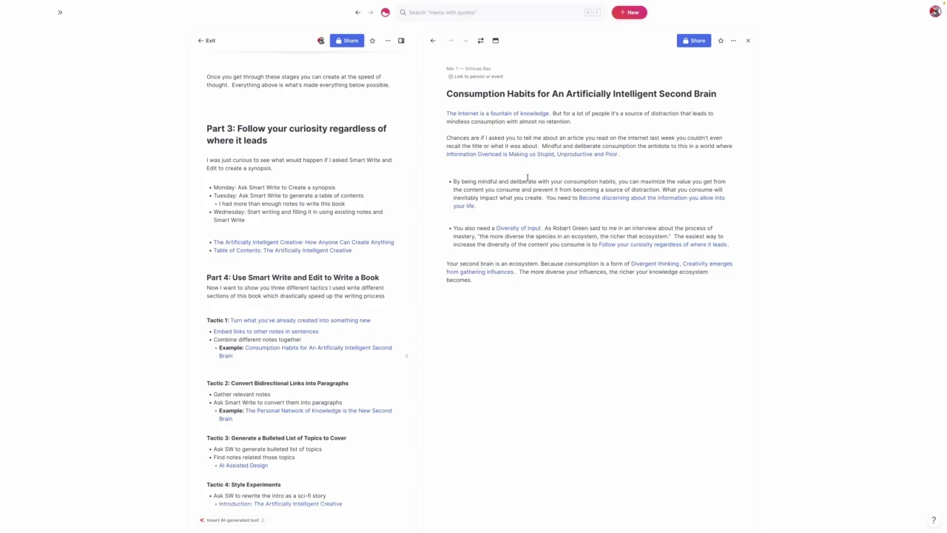
left_click(748, 40)
Open the Tactic 2 example note The Personal Network of Knowledge is the New Second Brain, read it and swap it with the outline
scroll(416, 252, "down", 3)
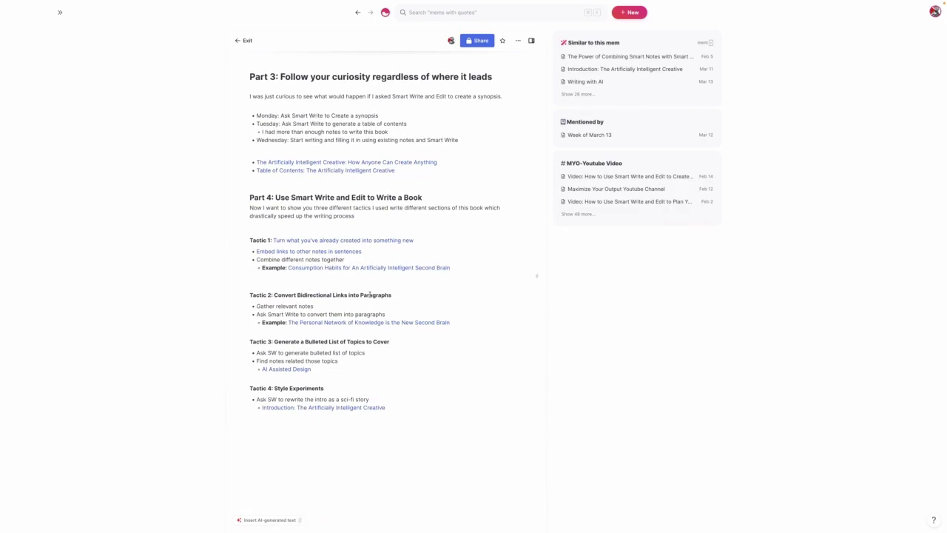
scroll(375, 251, "down", 1)
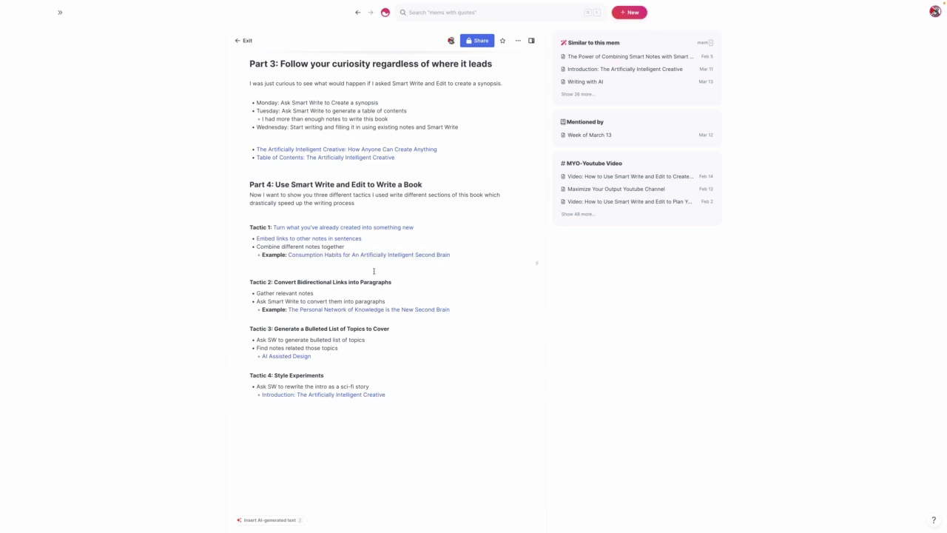
left_click(394, 310)
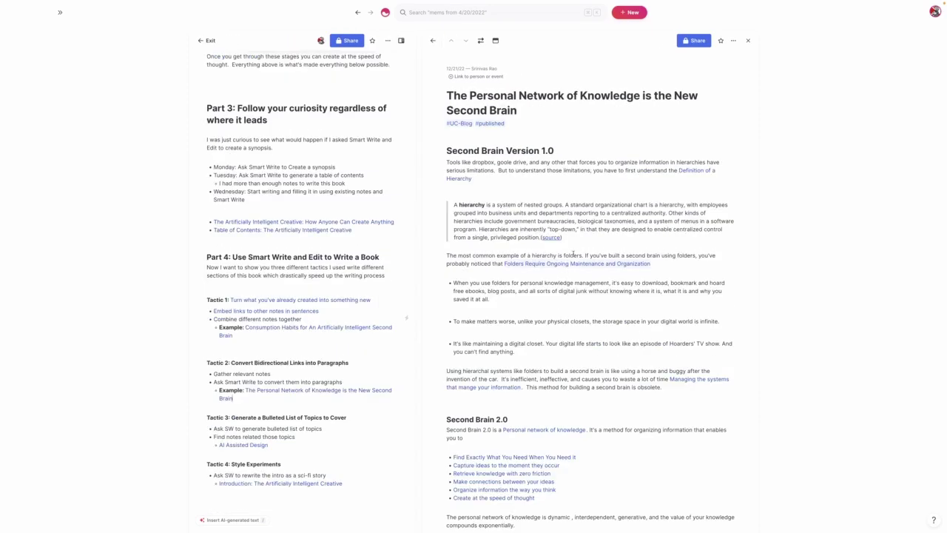
scroll(574, 254, "down", 5)
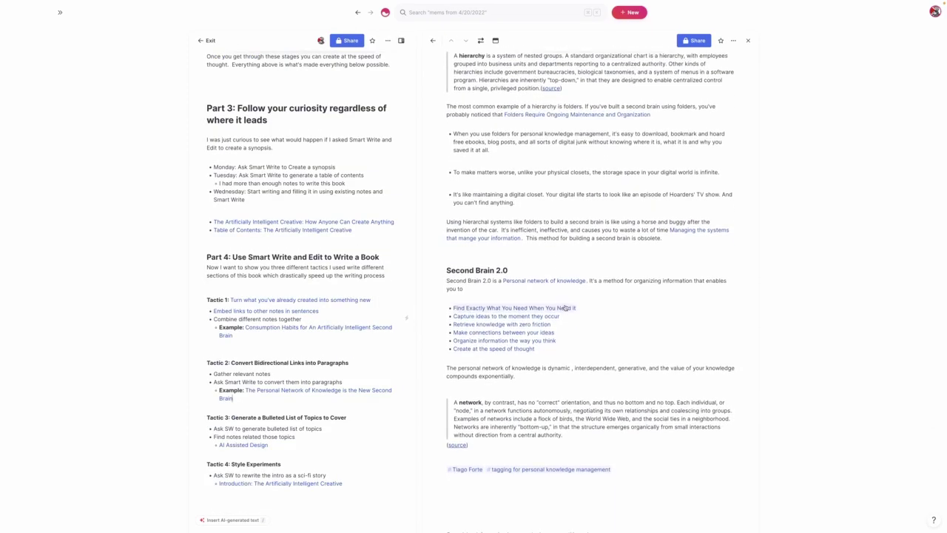
left_click(480, 40)
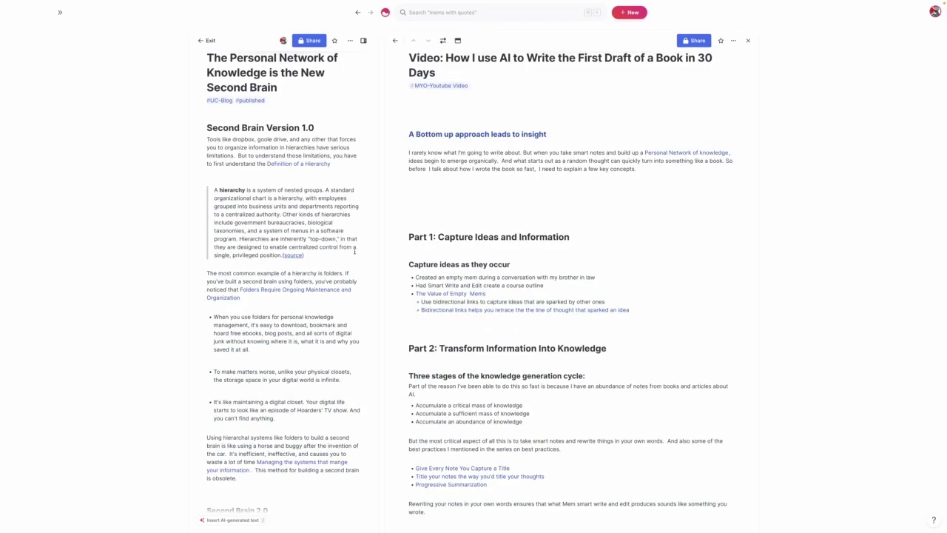
Replace the bulleted links under Second Brain 2.0 with Smart Edit text generated from the prompt "convert into 3 paragraphs"
scroll(347, 273, "down", 5)
scroll(311, 222, "up", 7)
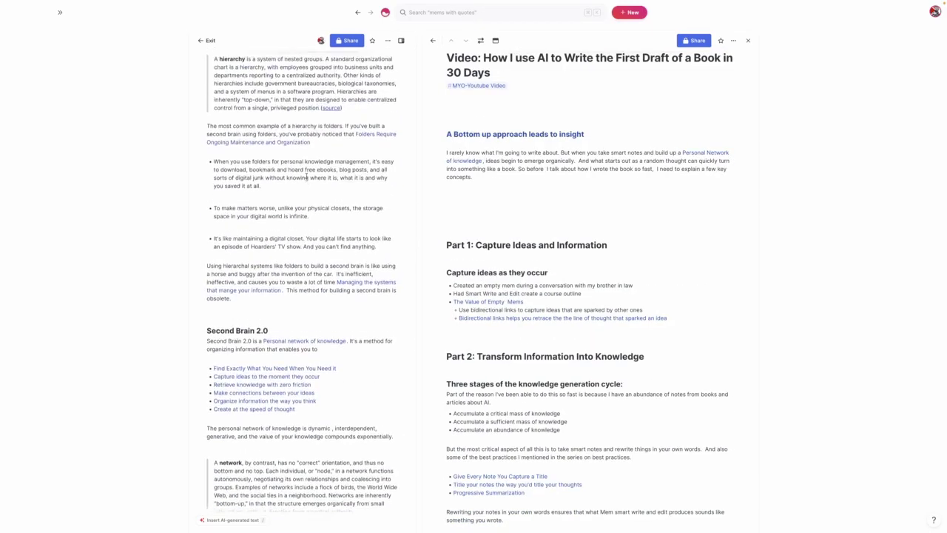
scroll(263, 148, "up", 2)
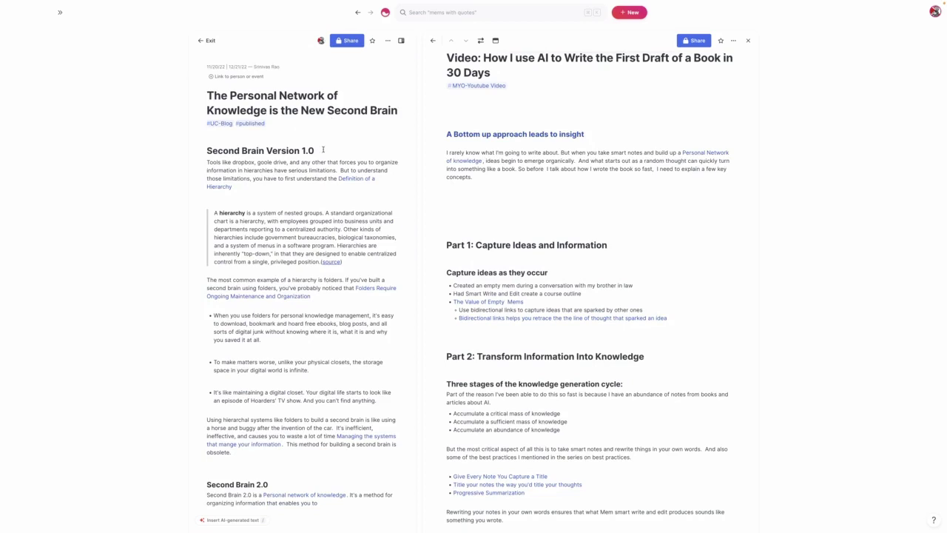
scroll(326, 185, "down", 6)
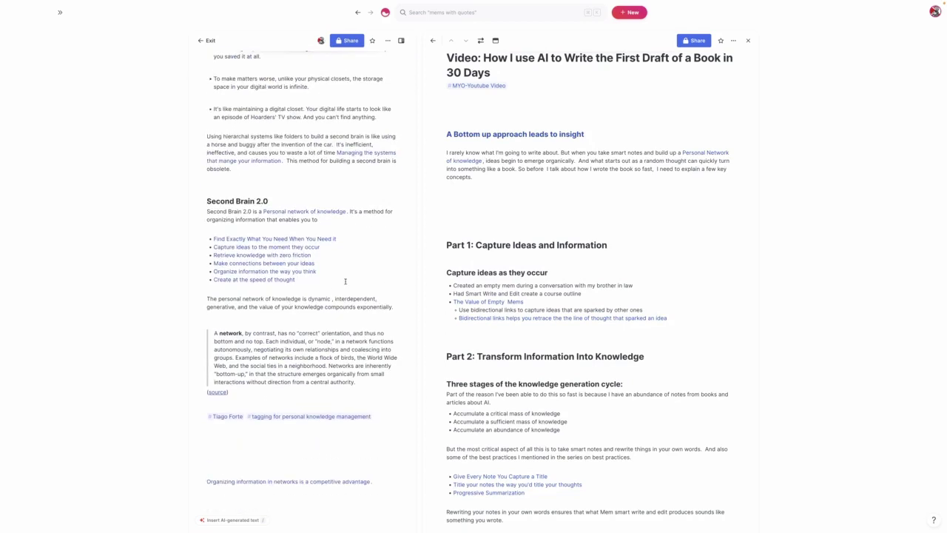
triple_click(345, 281)
left_click_drag(177, 237, 355, 286)
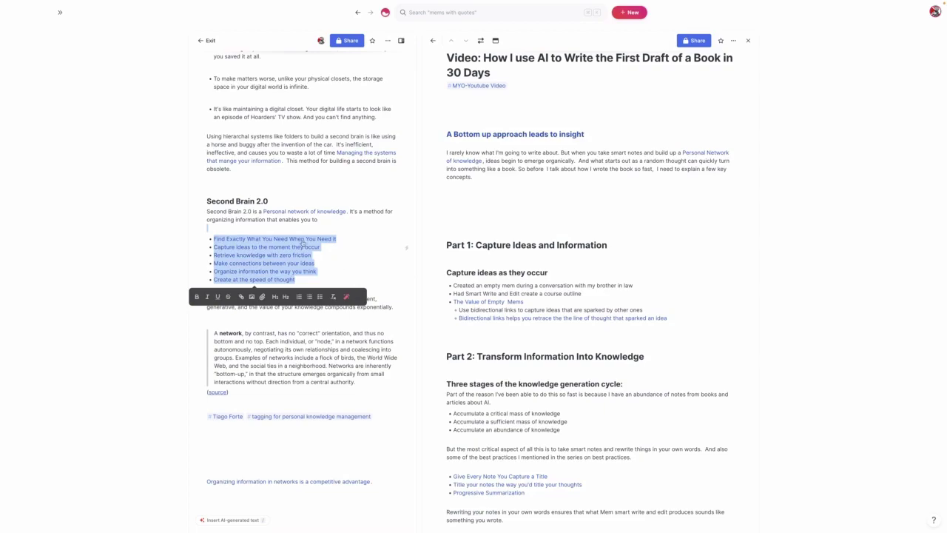
left_click(348, 297)
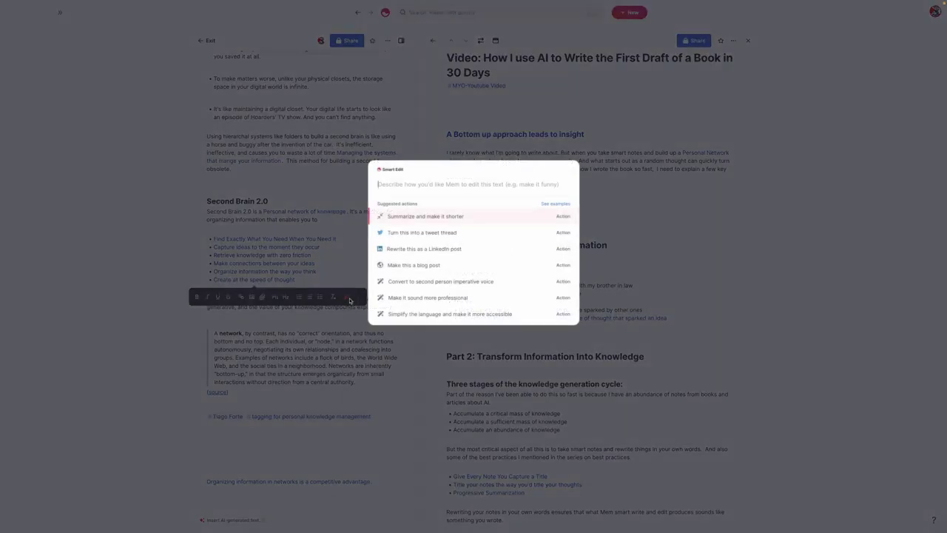
type("convert")
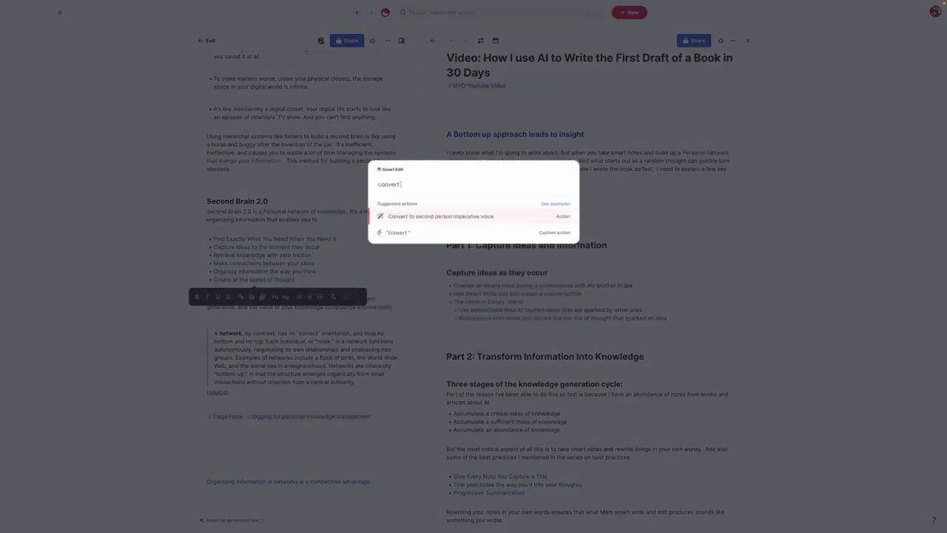
type(" into 3 paragraphs")
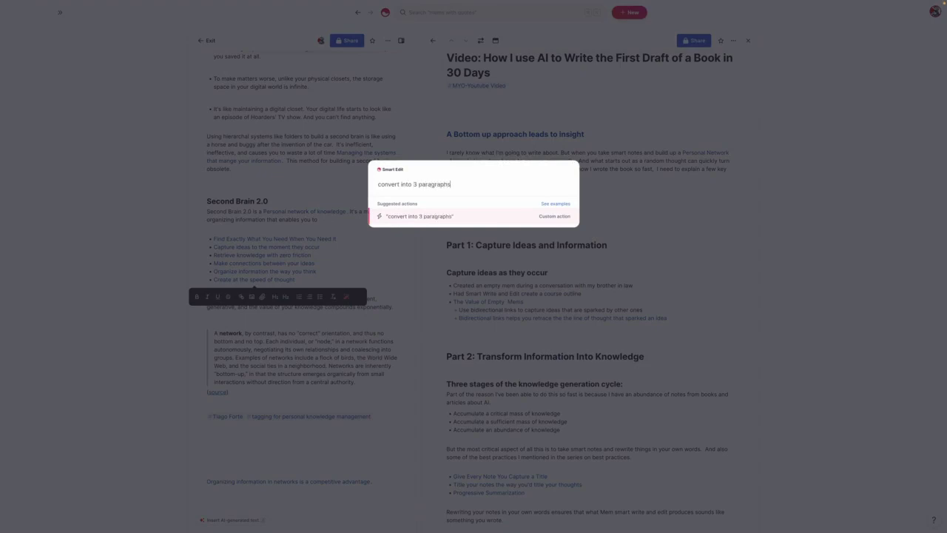
key("Return")
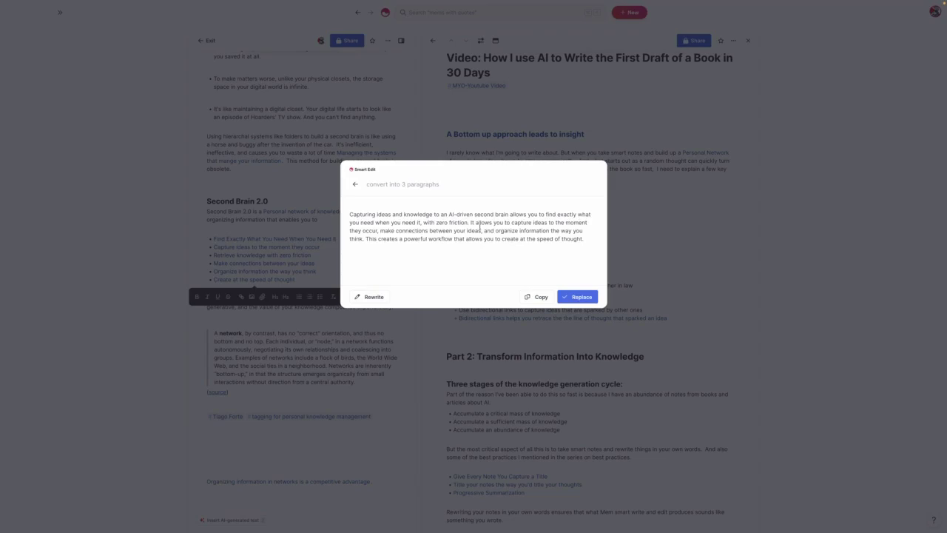
left_click(578, 297)
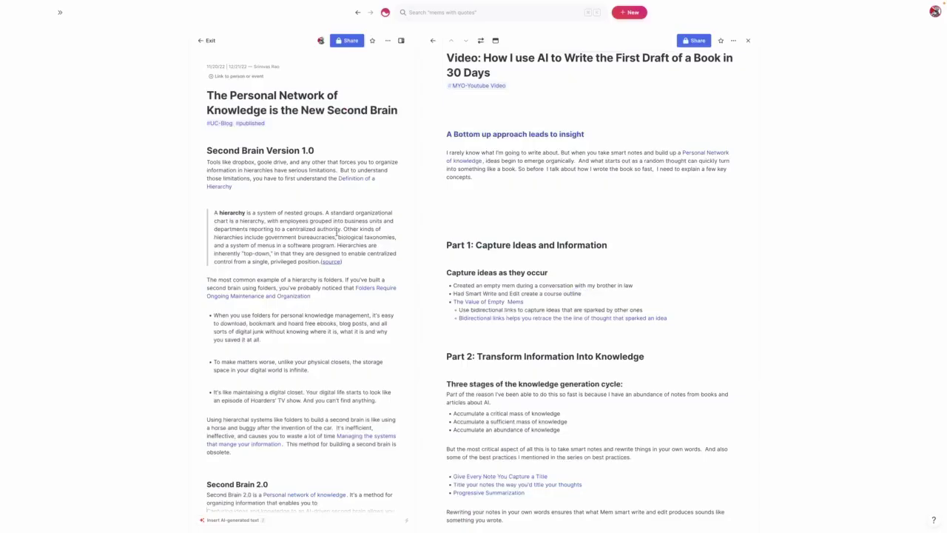
Review the generated paragraph under Second Brain 2.0, swap the note with the outline, and close the side note
scroll(330, 287, "down", 2)
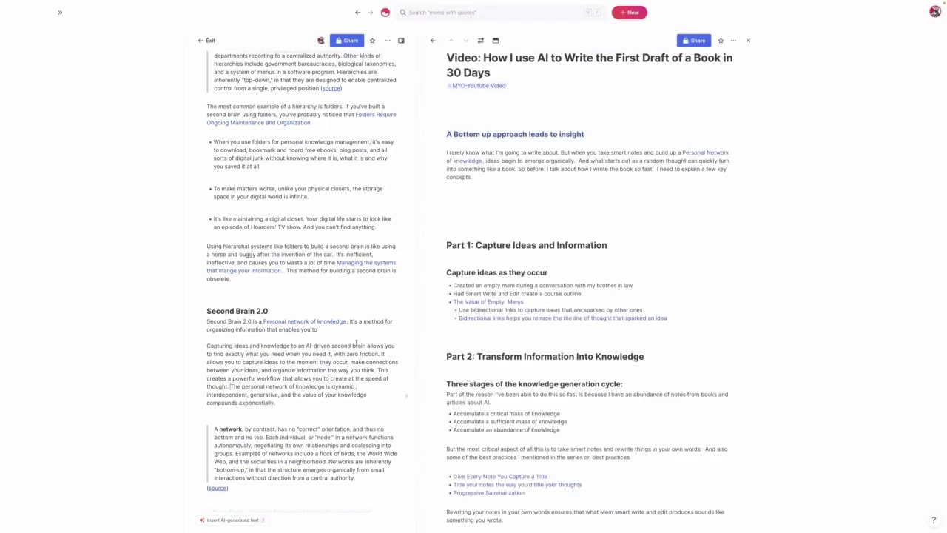
scroll(353, 370, "down", 1)
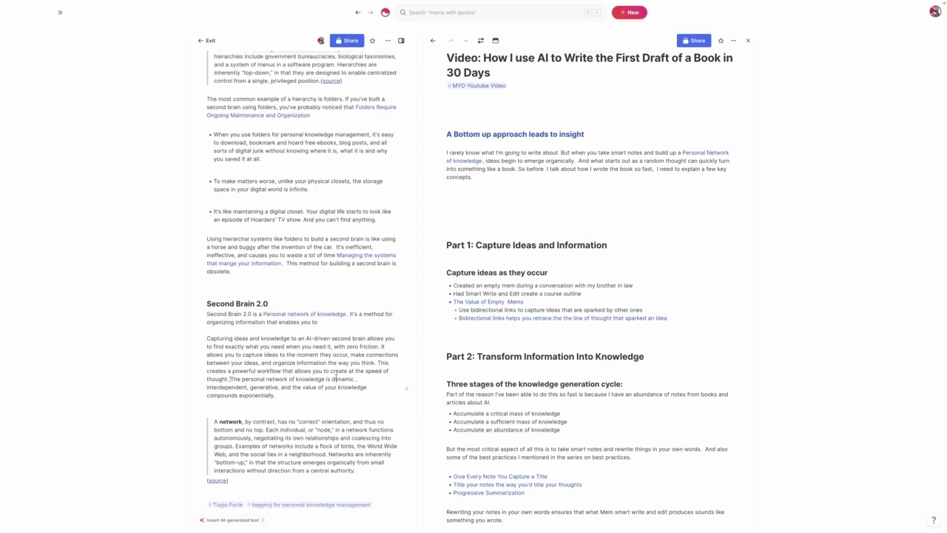
scroll(343, 302, "down", 2)
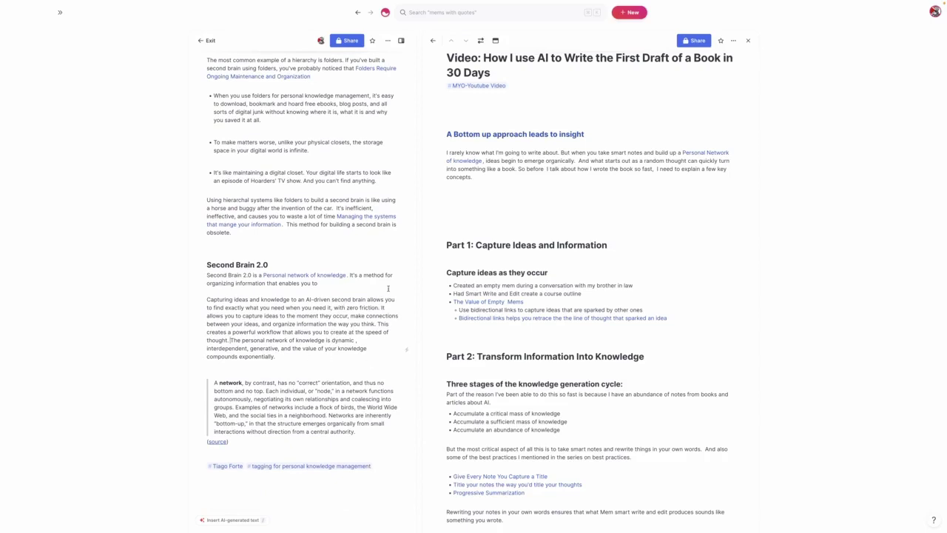
scroll(287, 331, "down", 1)
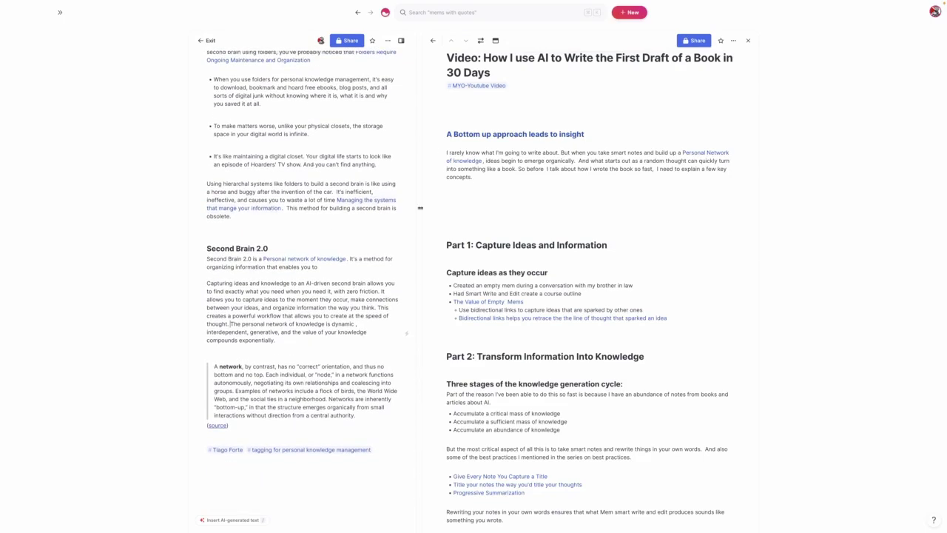
scroll(247, 331, "down", 1)
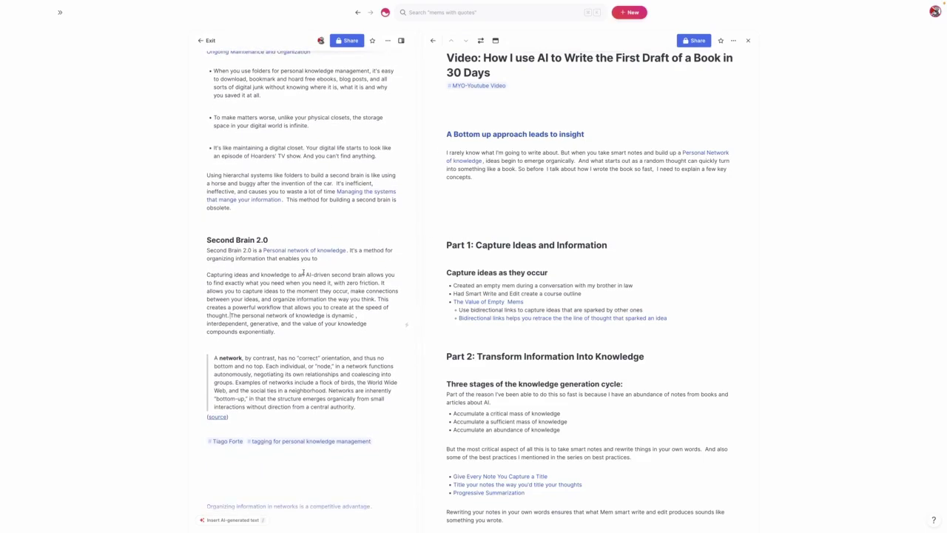
scroll(345, 285, "down", 1)
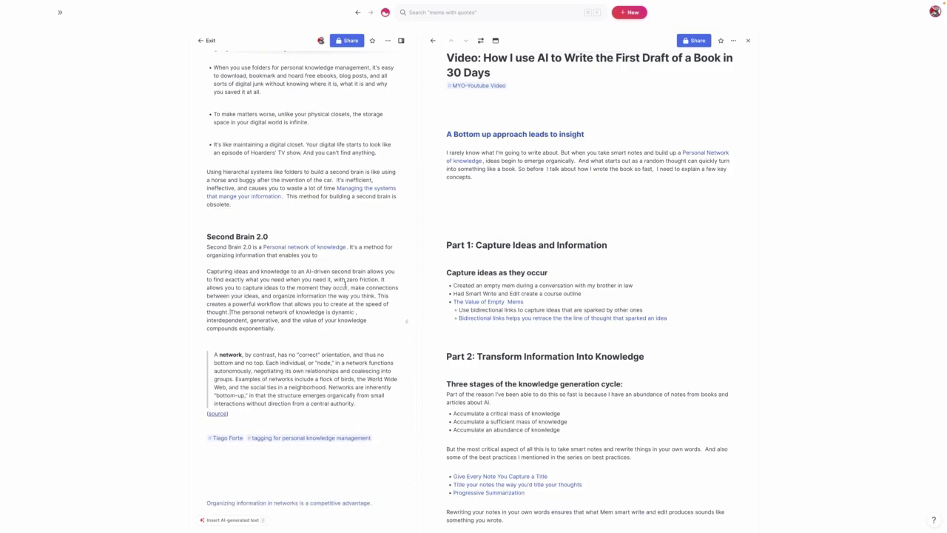
scroll(520, 309, "down", 1)
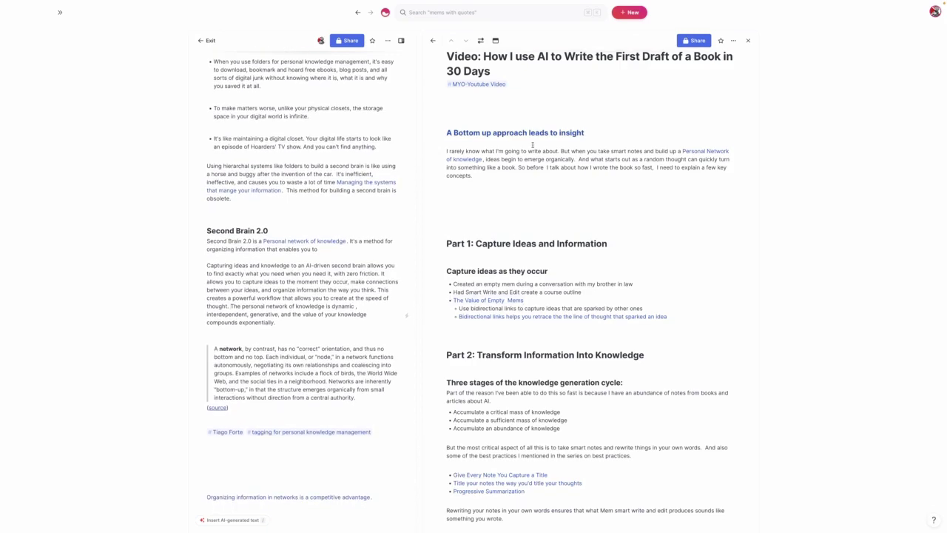
left_click(481, 40)
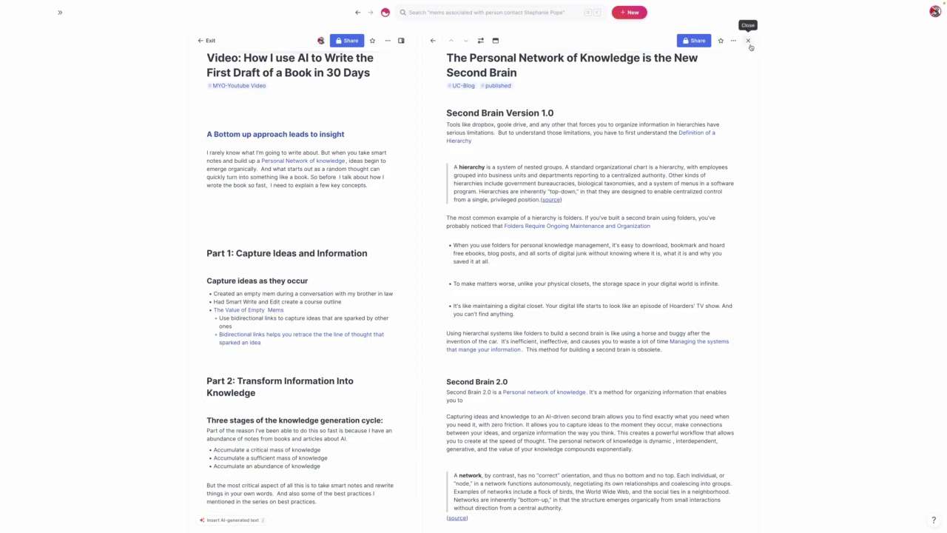
left_click(748, 41)
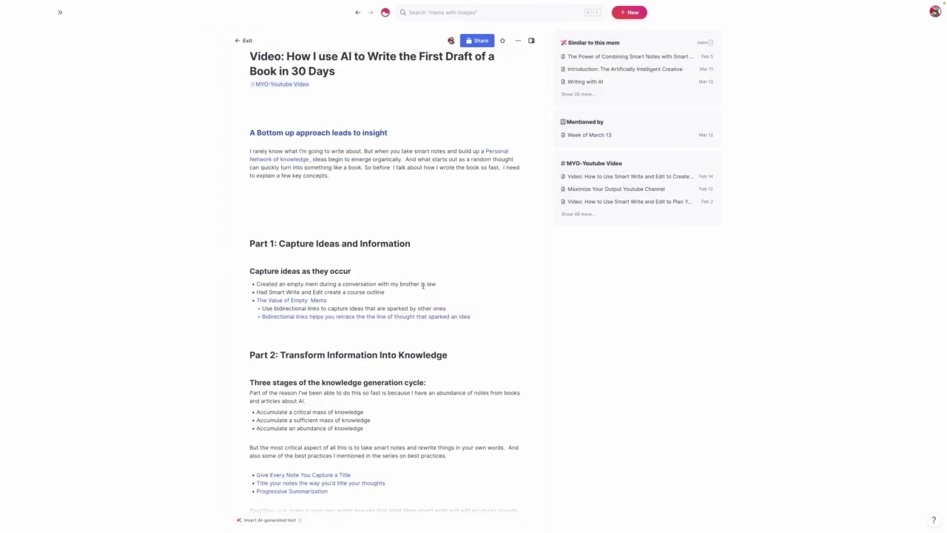
Go through the outline to Part 4 and open the Tactic 3 example note AI Assisted Design beside it
scroll(428, 280, "down", 3)
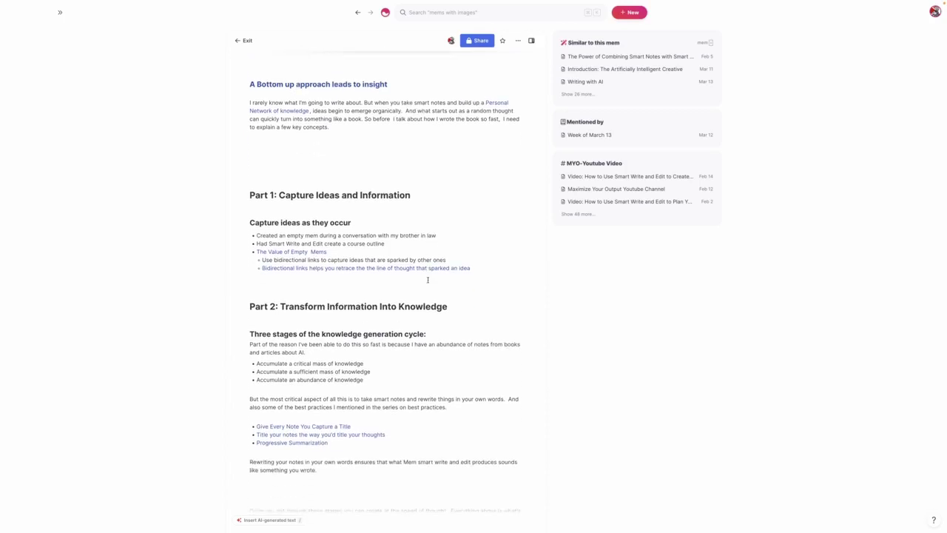
scroll(428, 280, "down", 2)
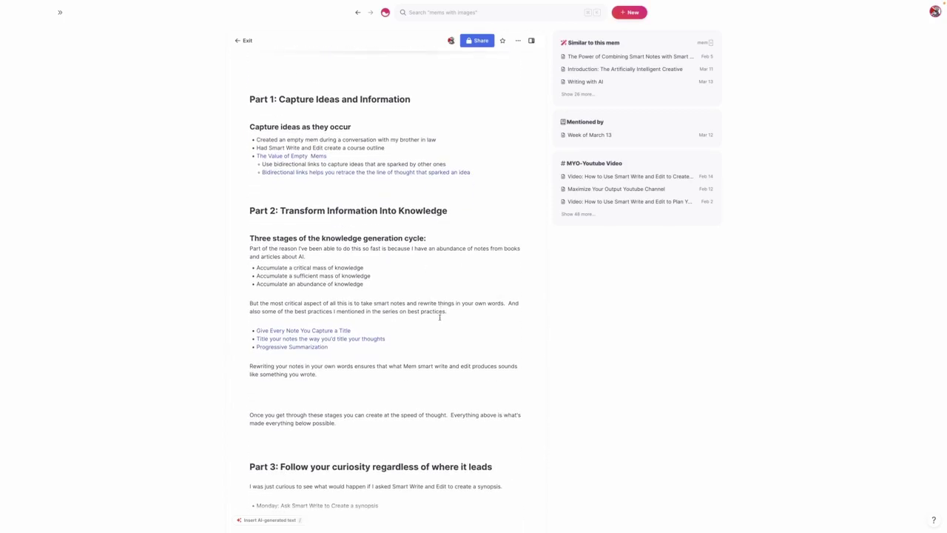
scroll(439, 318, "down", 1)
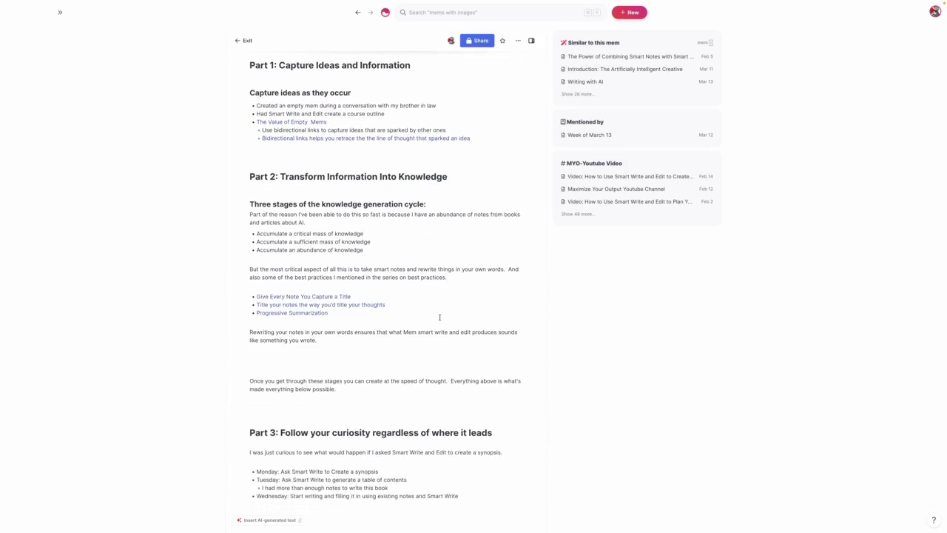
scroll(441, 318, "down", 1)
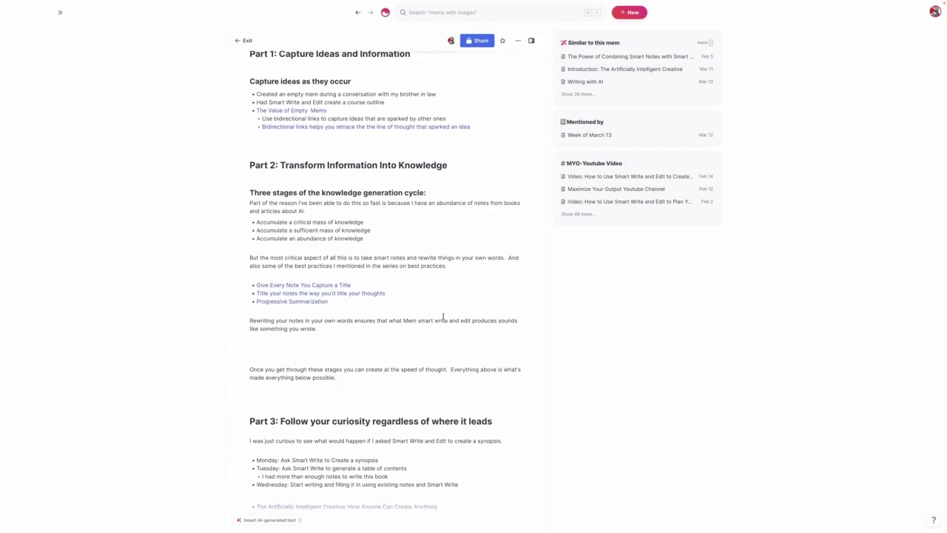
scroll(442, 317, "down", 8)
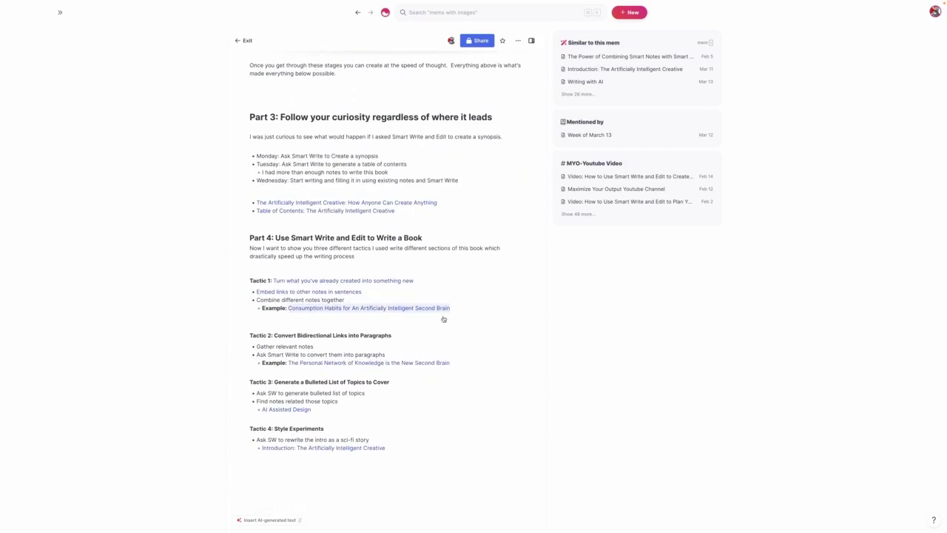
scroll(441, 320, "down", 1)
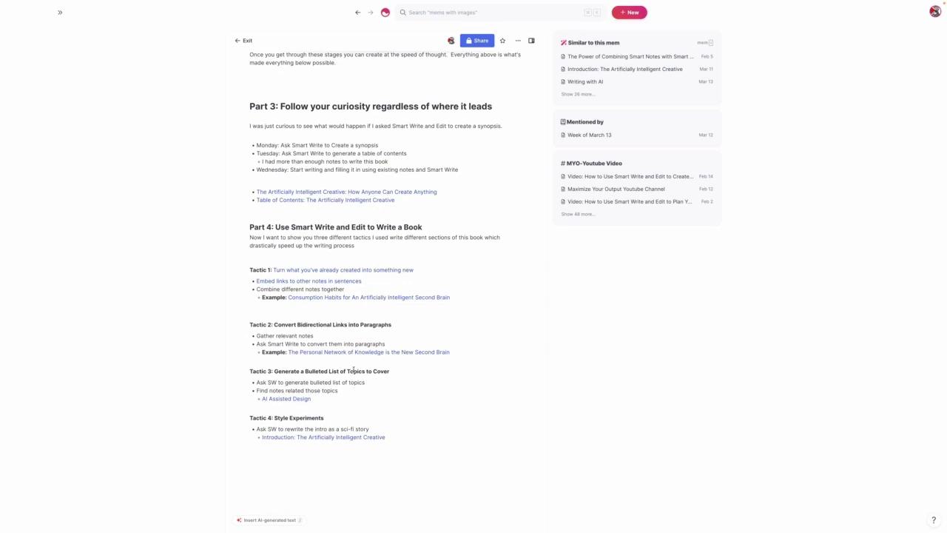
left_click(287, 399)
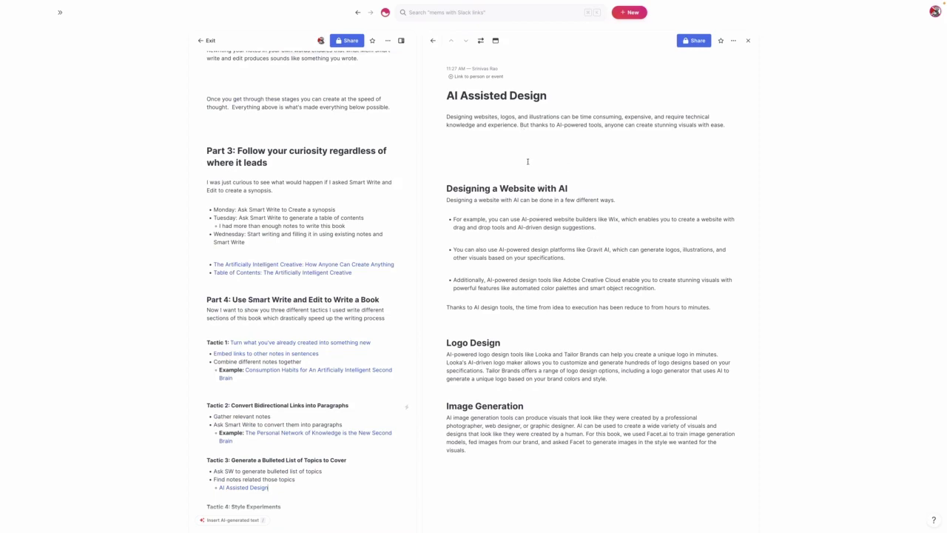
Insert blank lines below the heading Designing a Website with AI in the AI Assisted Design note
left_click(509, 137)
left_click(523, 142)
triple_click(514, 188)
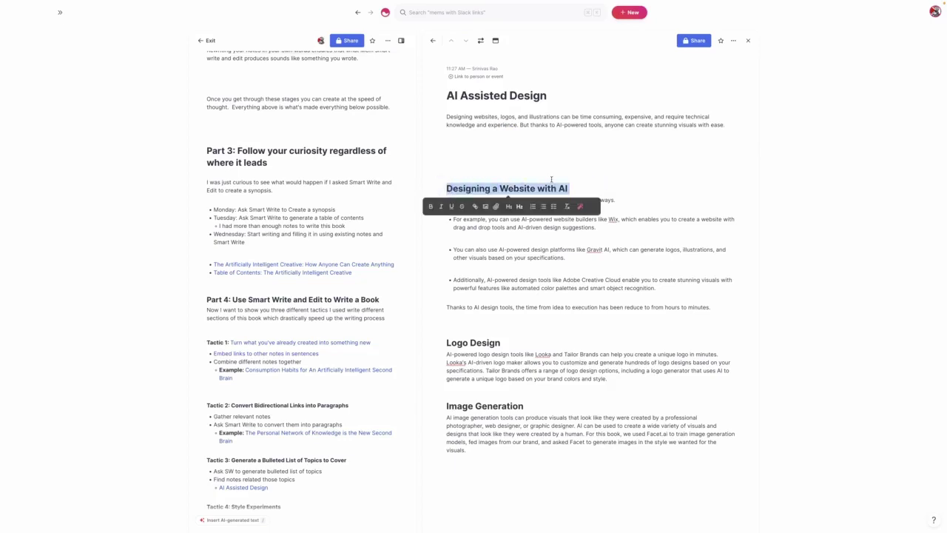
key("Right")
key("Return")
key("Return")
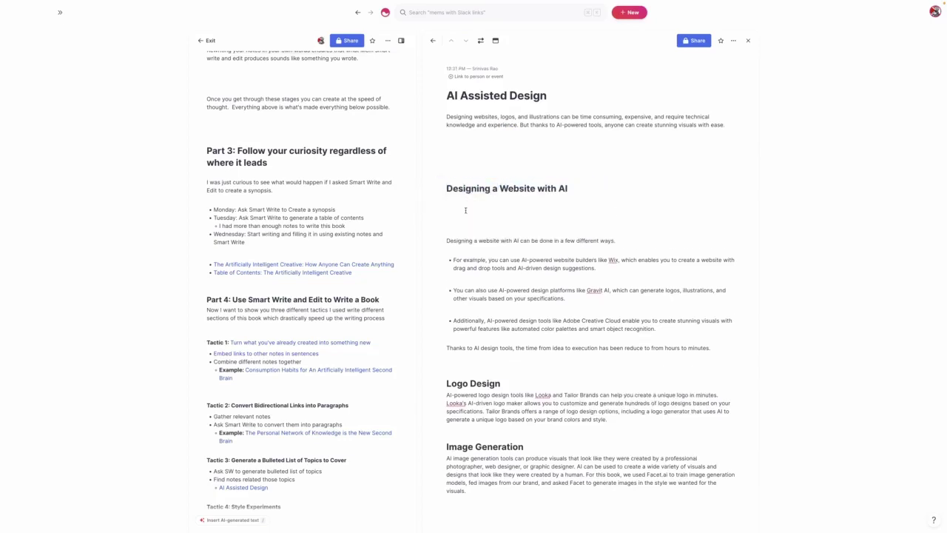
Try to generate a "bulleted list of topics to cover" from the heading Designing a Website with AI using Smart Edit
triple_click(556, 188)
left_click(592, 214)
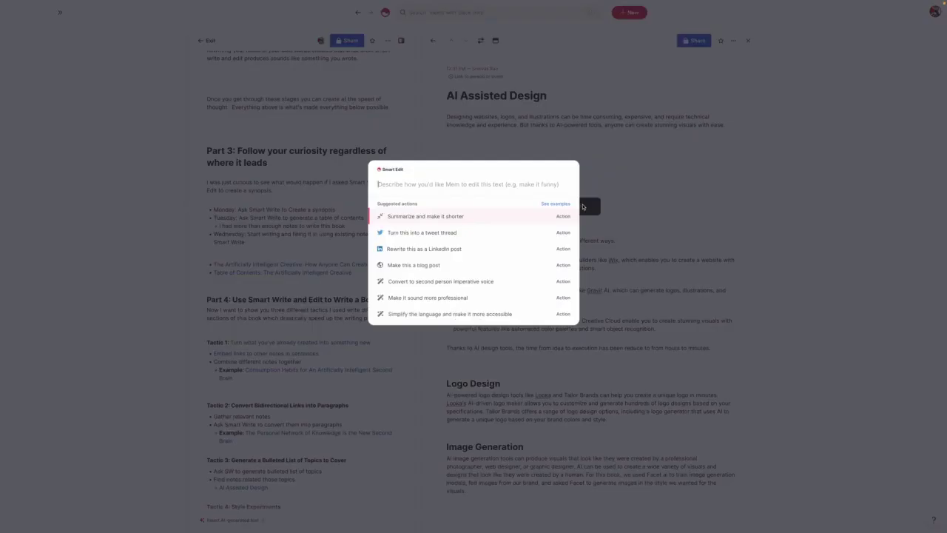
type("bi")
key("BackSpace")
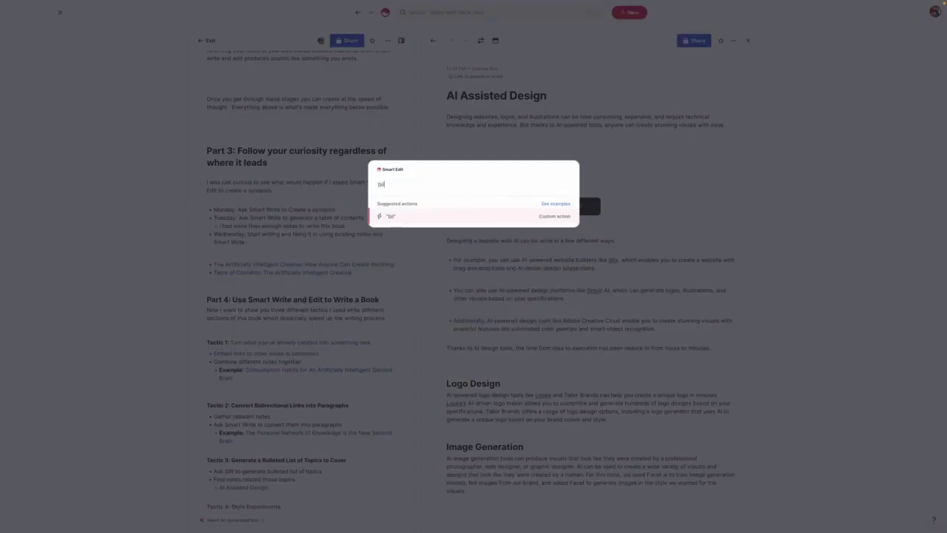
type("ulleted list of topics to cover")
key("Return")
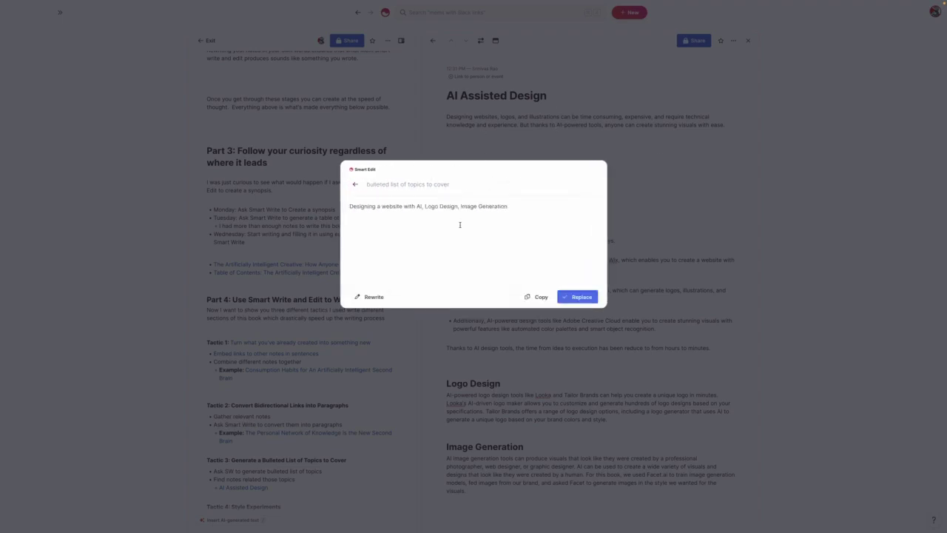
left_click(499, 196)
left_click(498, 131)
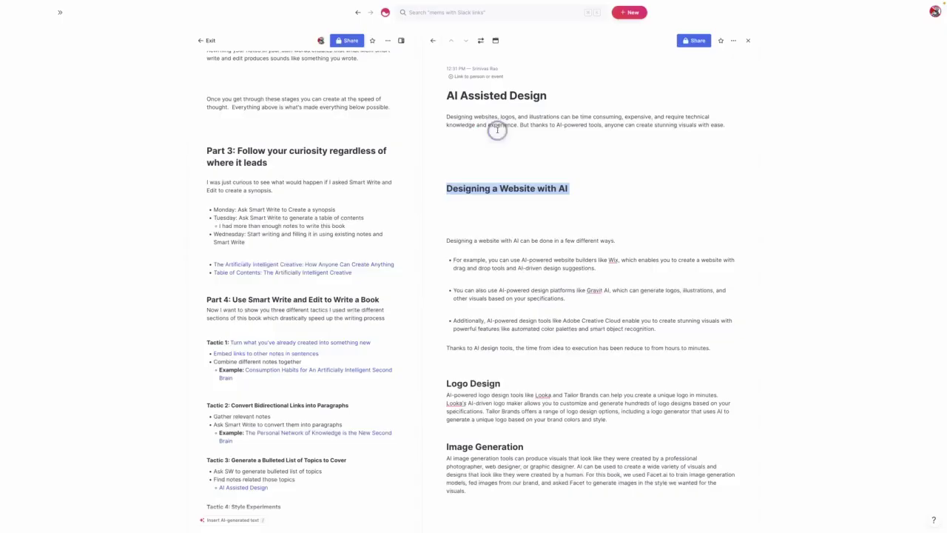
left_click(521, 164)
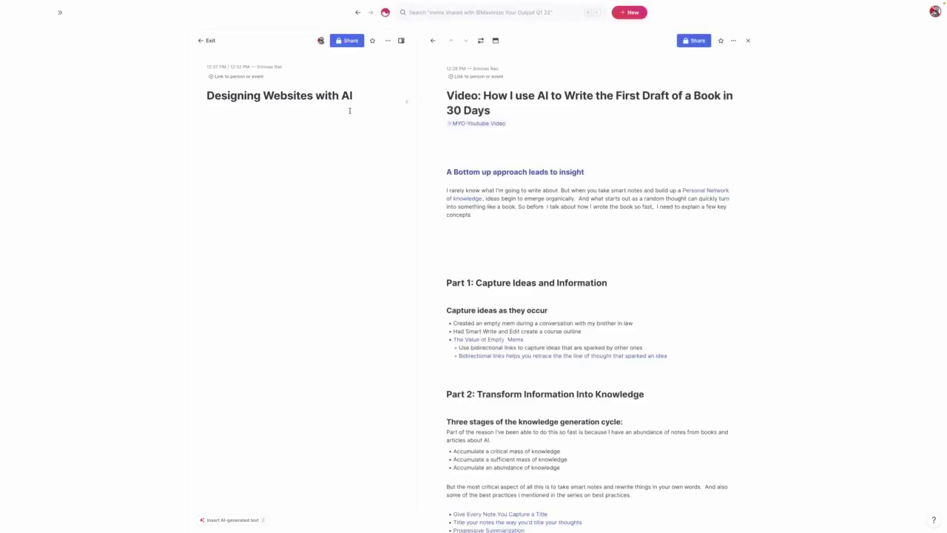
Use Smart Edit on the title of the Designing Websites with AI note to produce a bulleted list of topics below it
left_click(343, 96)
triple_click(343, 96)
left_click(356, 115)
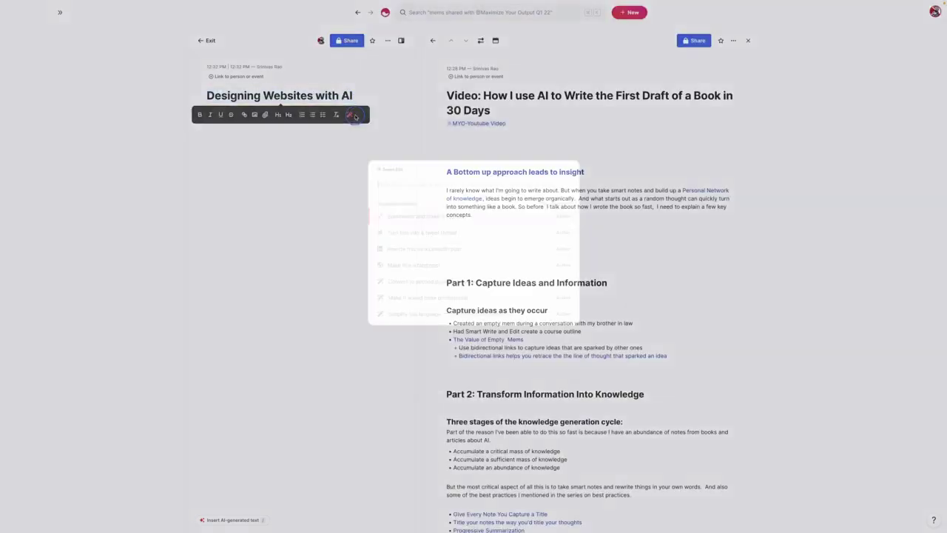
type("bn")
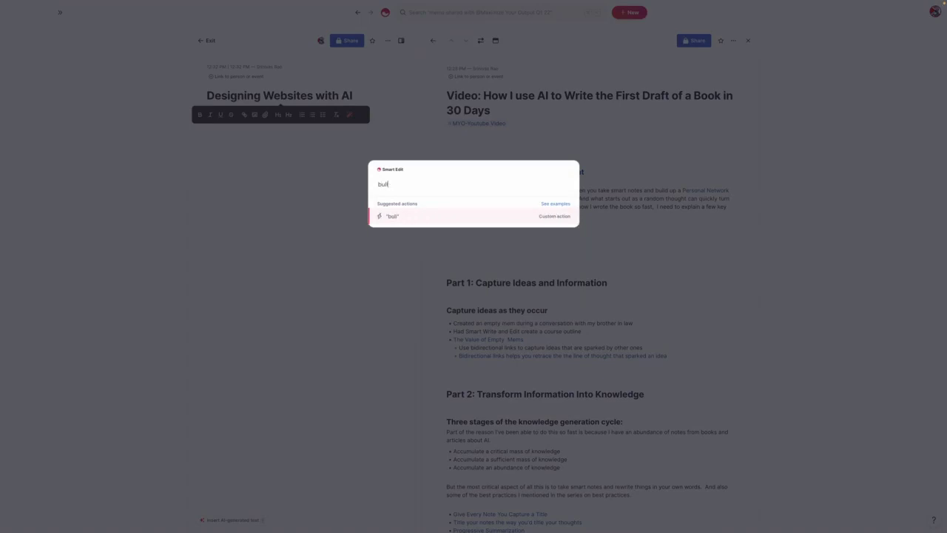
key("BackSpace")
key("Escape")
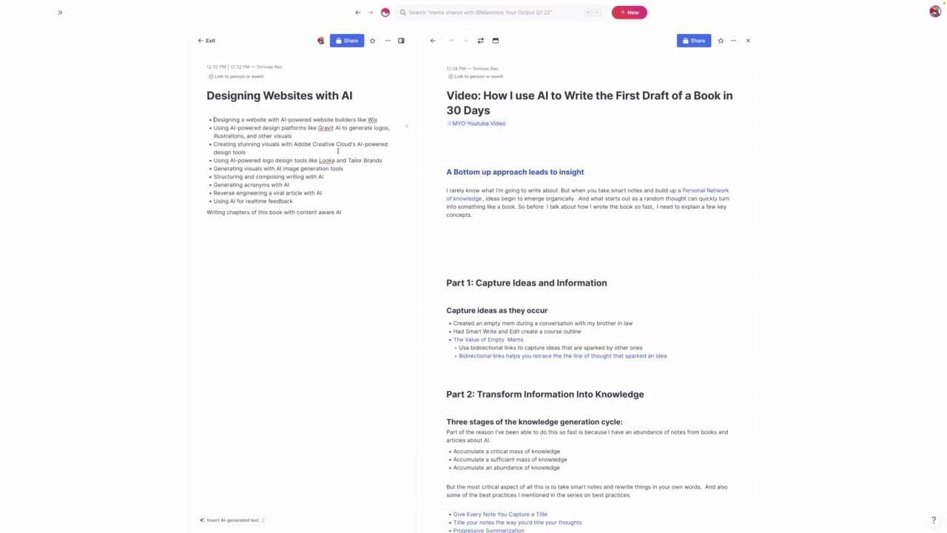
Bring the video outline back on its own and open the Tactic 4 example note Introduction: The Artificially Intelligent Creative beside it
left_click(480, 40)
left_click(749, 40)
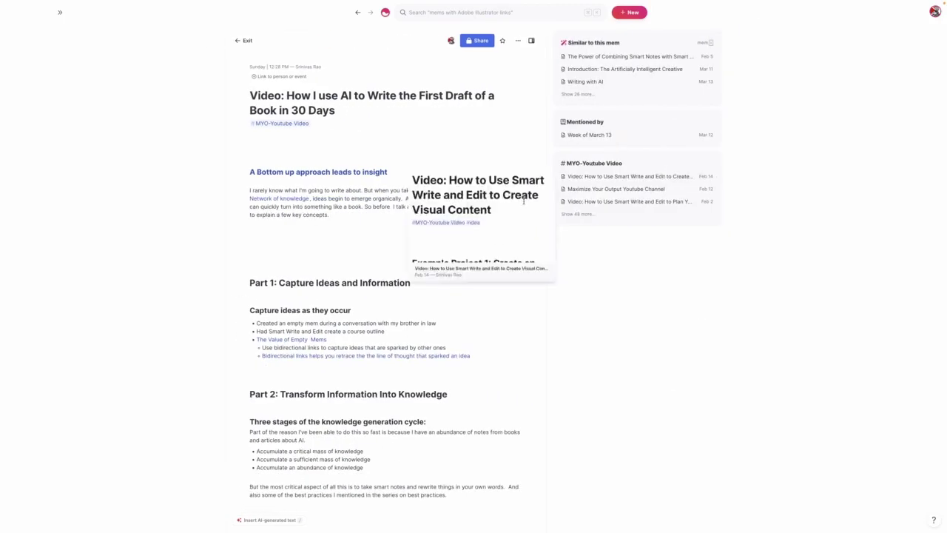
scroll(411, 271, "down", 5)
scroll(411, 271, "down", 3)
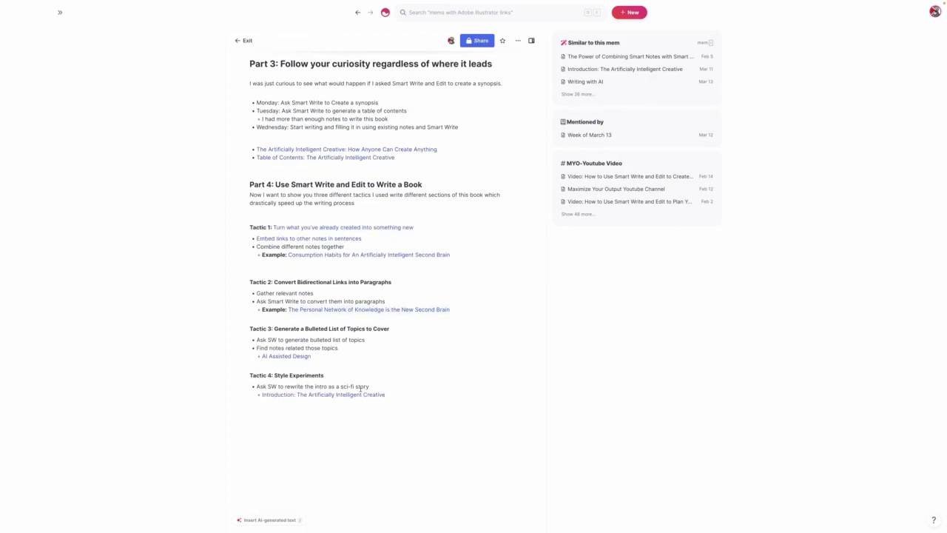
left_click(357, 394)
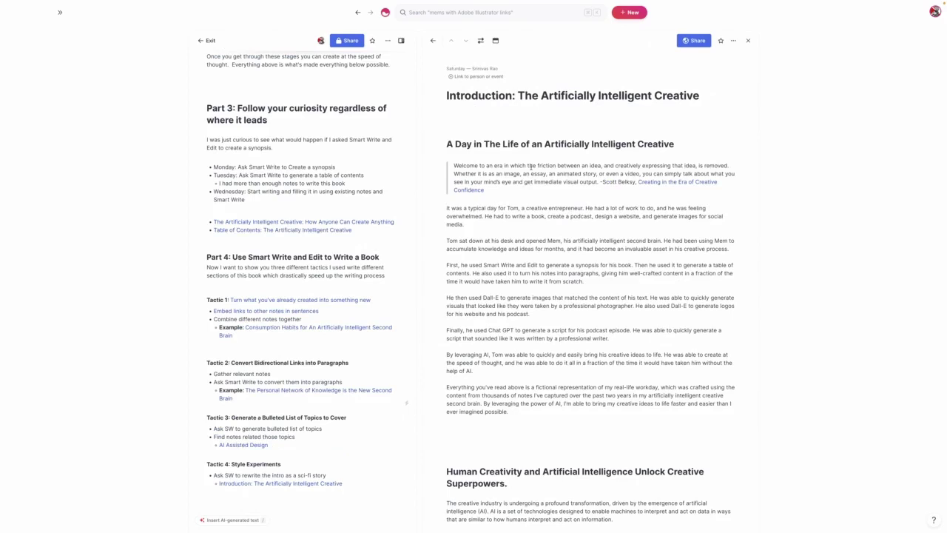
left_click(480, 40)
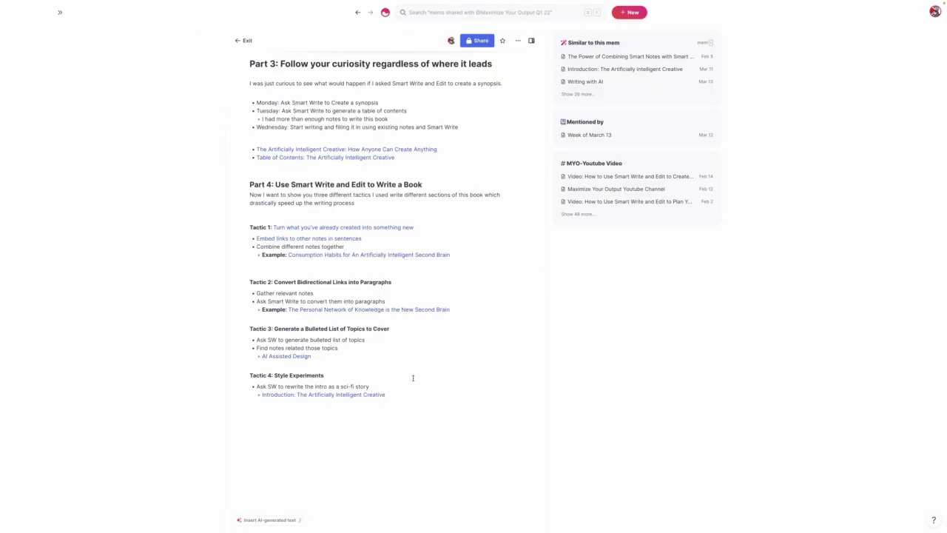
left_click(353, 393)
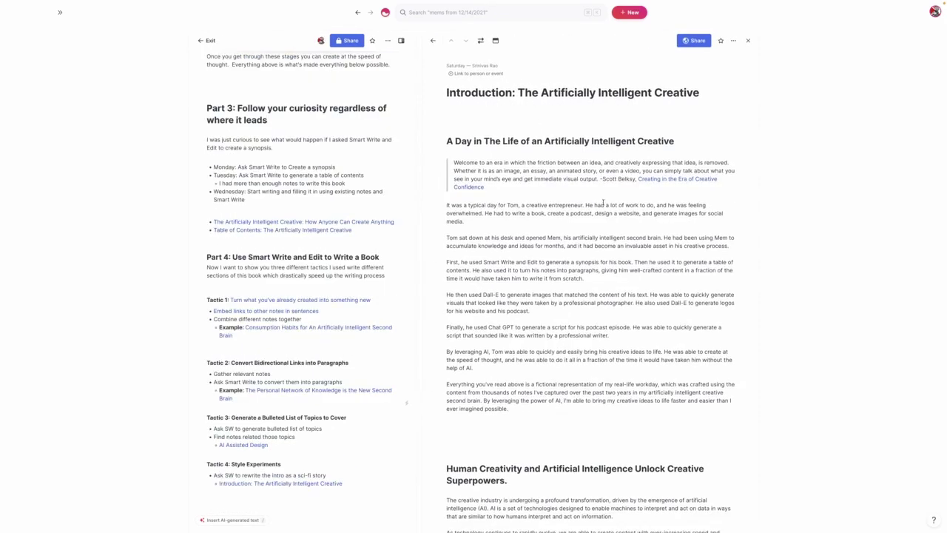
Look through the Introduction: The Artificially Intelligent Creative note down to its closing section and return to its beginning
scroll(603, 201, "down", 5)
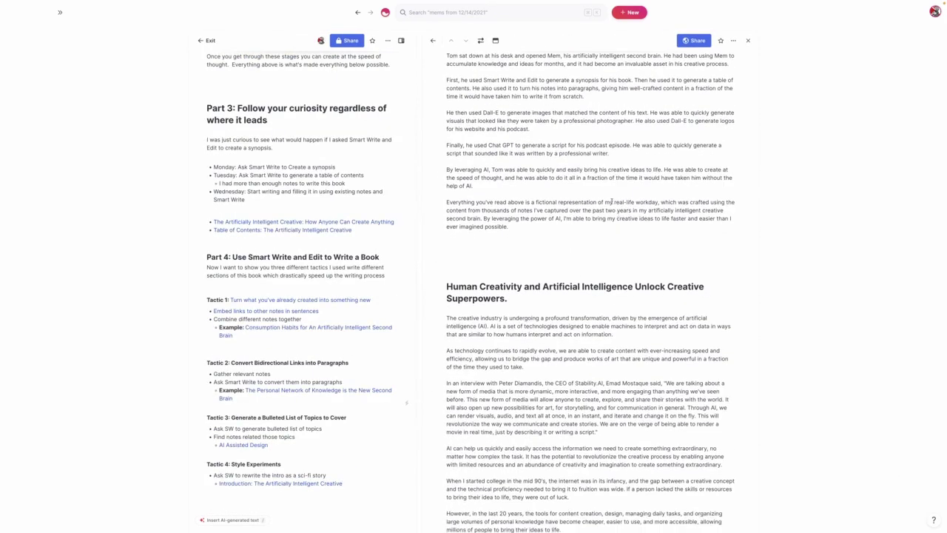
scroll(611, 201, "down", 11)
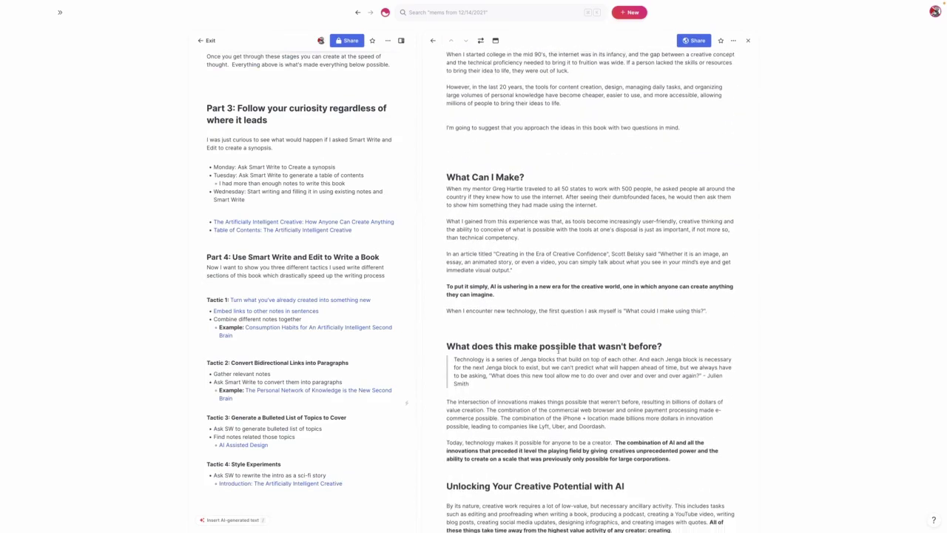
scroll(557, 348, "down", 7)
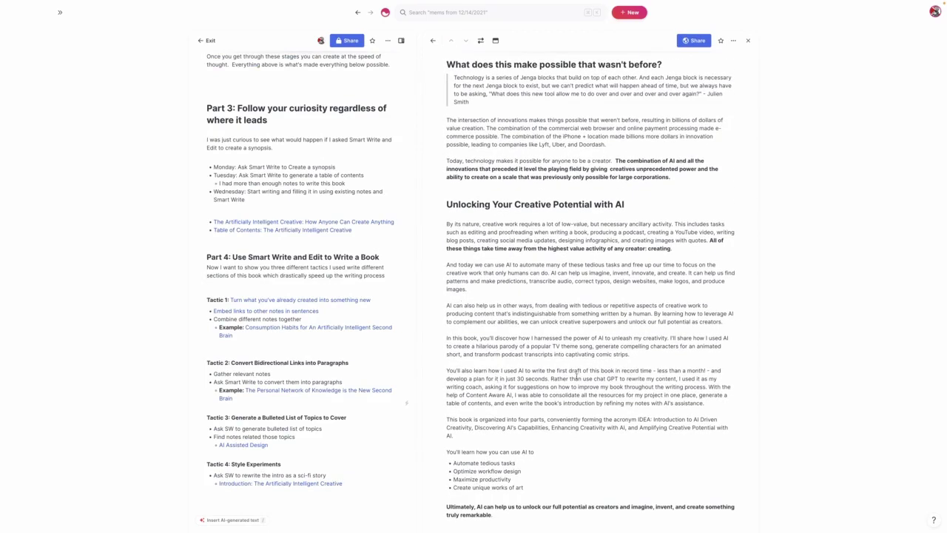
scroll(589, 366, "down", 3)
scroll(585, 359, "up", 2)
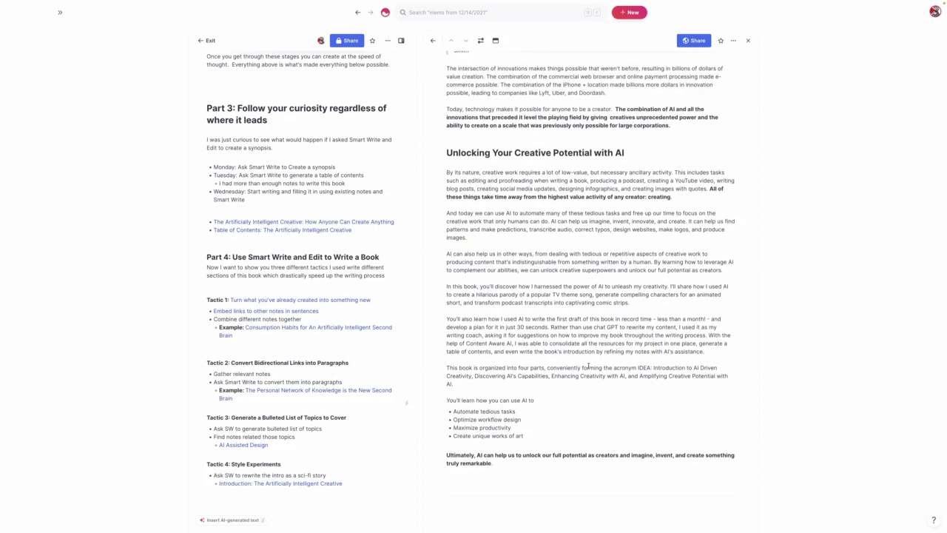
scroll(584, 348, "up", 4)
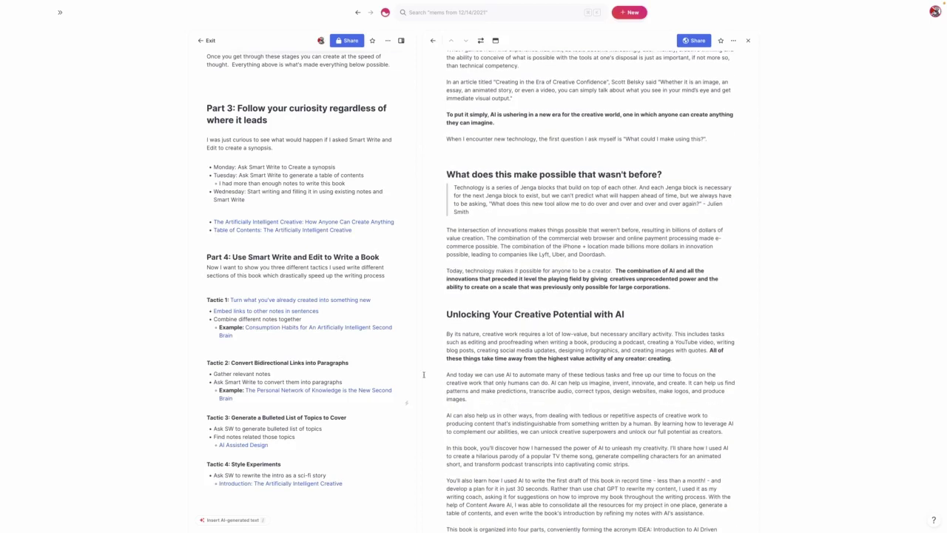
scroll(524, 380, "up", 3)
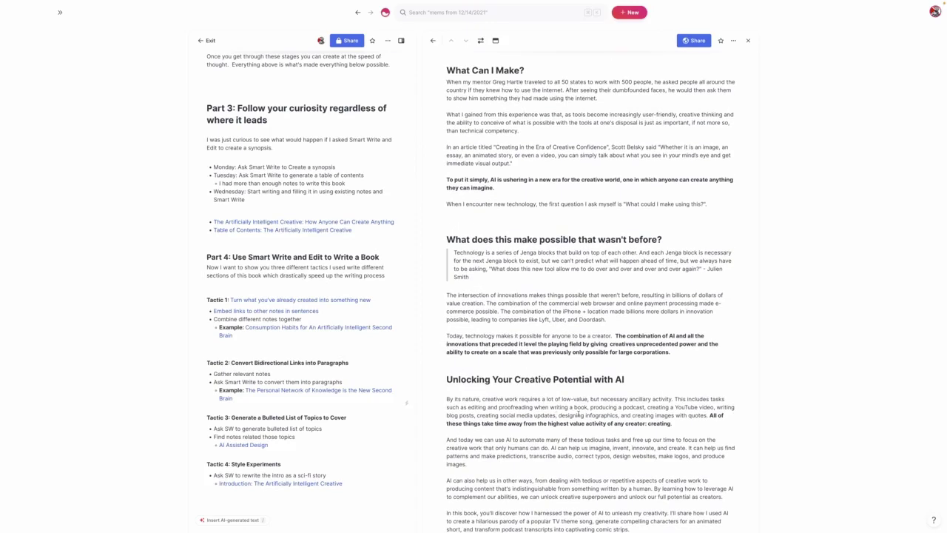
scroll(584, 417, "up", 10)
scroll(633, 232, "up", 10)
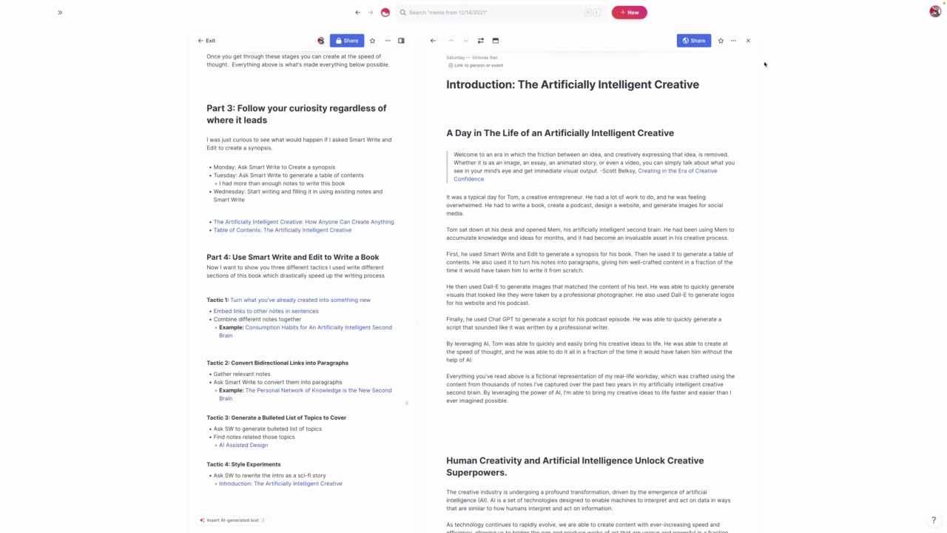
Close the Introduction note and review the video outline from Part 1 down to the tactics in Part 4
left_click(748, 40)
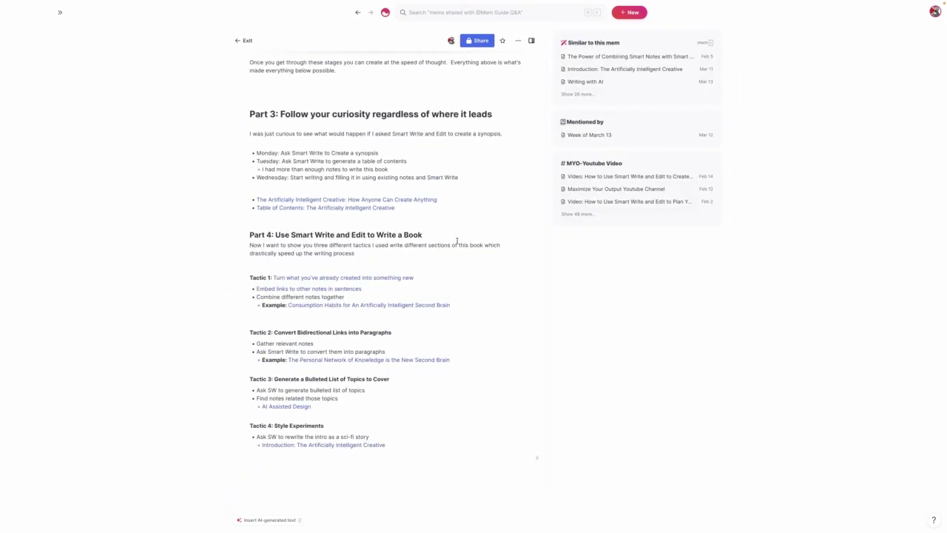
scroll(457, 241, "up", 5)
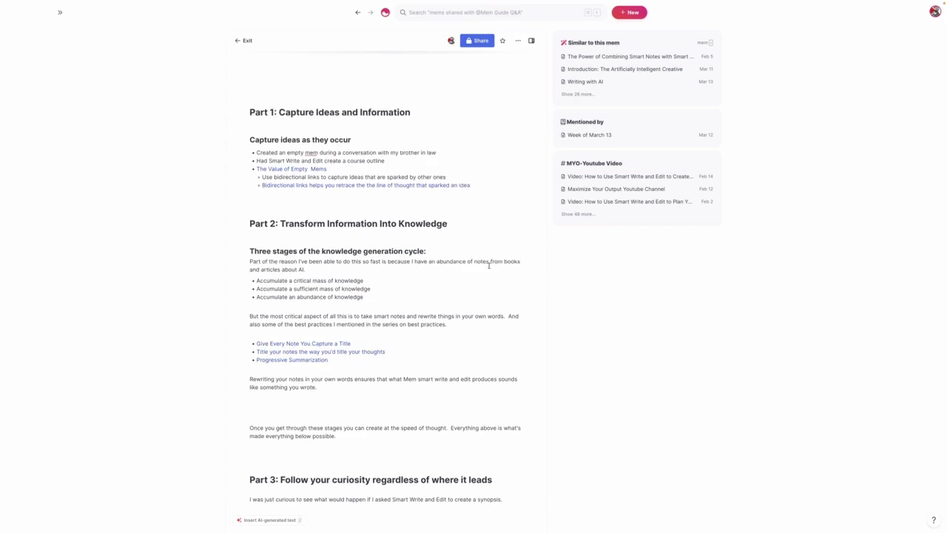
scroll(456, 251, "down", 5)
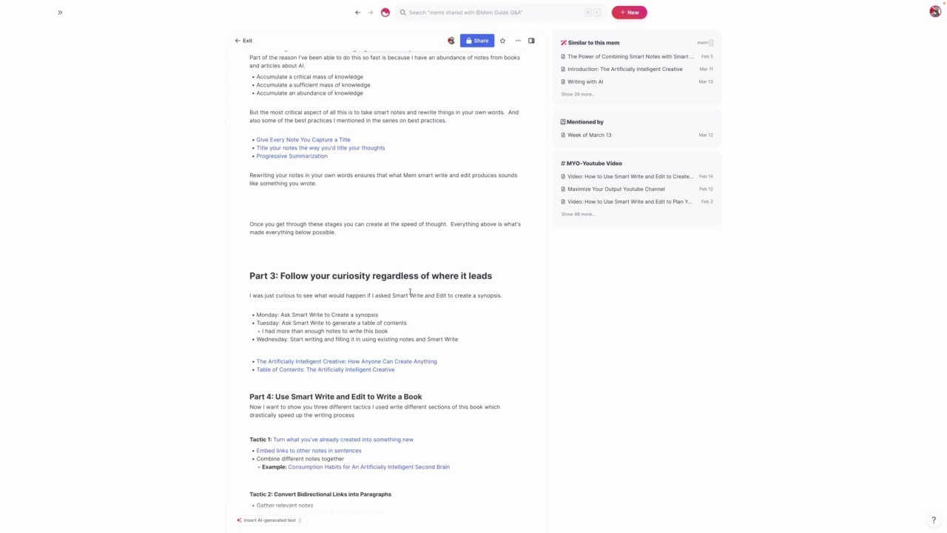
scroll(302, 340, "down", 4)
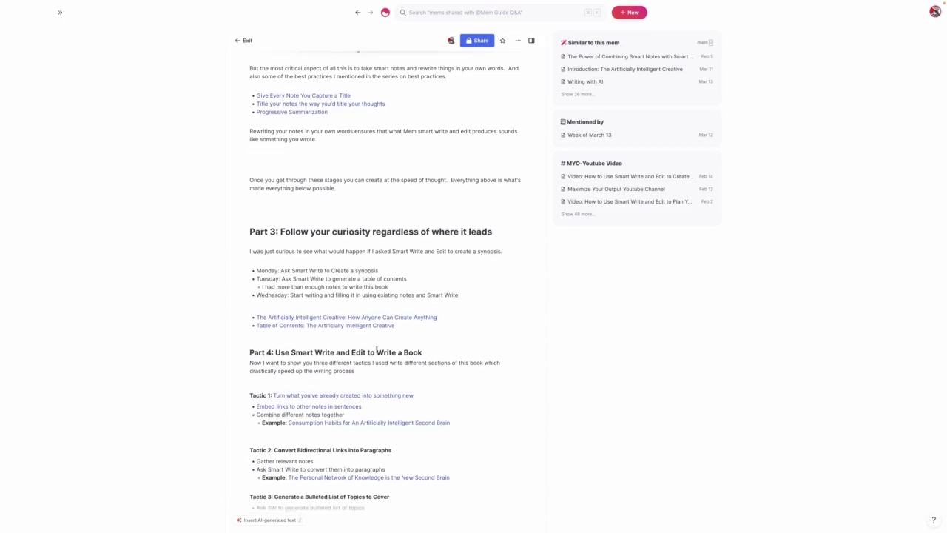